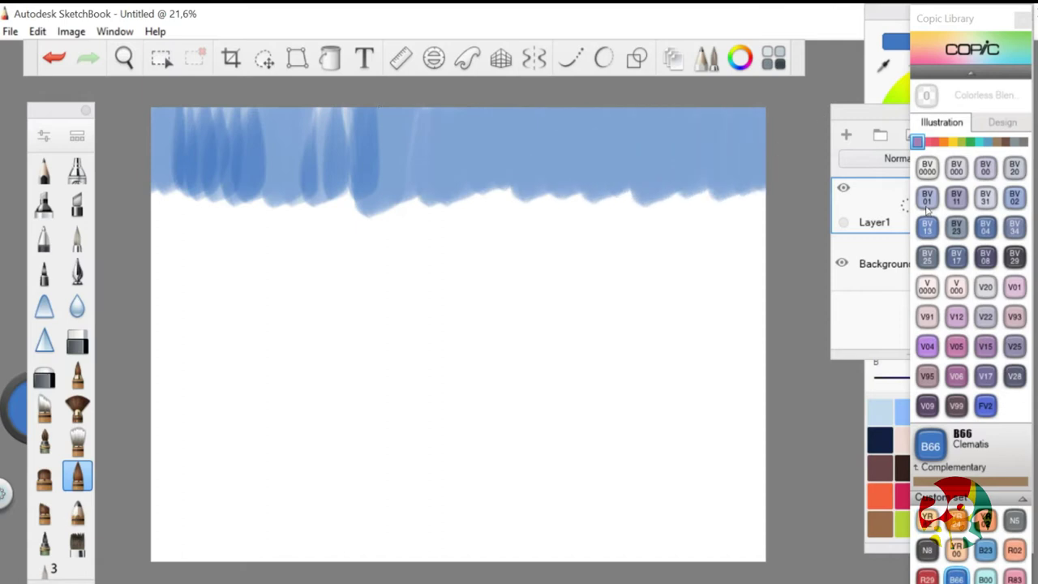
# Paint the upper half of the canvas as a B66 Clematis blue sky and smudge its lower edge into soft wisps
pyautogui.moveTo(179, 195)
pyautogui.mouseDown()
pyautogui.moveTo(254, 267)
pyautogui.moveTo(357, 259)
pyautogui.mouseUp()
pyautogui.moveTo(357, 325)
pyautogui.mouseDown()
pyautogui.moveTo(445, 167)
pyautogui.moveTo(692, 179)
pyautogui.moveTo(171, 309)
pyautogui.moveTo(556, 386)
pyautogui.moveTo(197, 239)
pyautogui.moveTo(422, 211)
pyautogui.mouseUp()
pyautogui.moveTo(243, 114)
pyautogui.mouseDown()
pyautogui.moveTo(202, 389)
pyautogui.moveTo(368, 208)
pyautogui.moveTo(341, 215)
pyautogui.moveTo(754, 231)
pyautogui.moveTo(359, 248)
pyautogui.mouseUp()
pyautogui.click(77, 476)
pyautogui.moveTo(690, 211); pyautogui.dragTo(757, 122)
pyautogui.click(77, 442)
pyautogui.moveTo(714, 154)
pyautogui.mouseDown()
pyautogui.moveTo(563, 167)
pyautogui.moveTo(730, 227)
pyautogui.moveTo(259, 162)
pyautogui.moveTo(759, 254)
pyautogui.mouseUp()
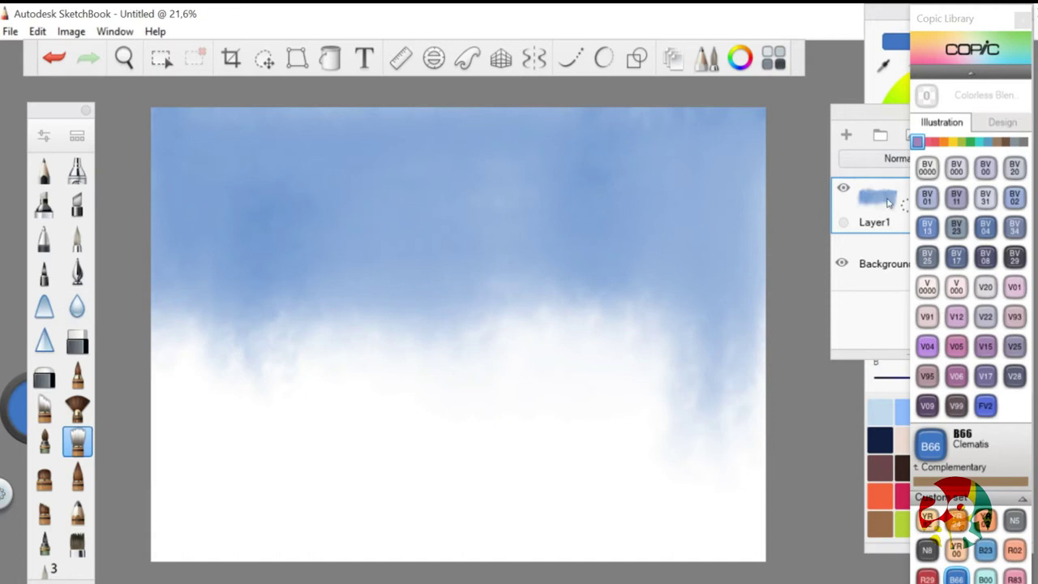
# Add a layer and paint the left tree's foliage with short bristle strokes in dark green (RGB 23, 109, 66)
pyautogui.click(846, 134)
pyautogui.click(77, 543)
pyautogui.click(44, 544)
pyautogui.click(17, 410)
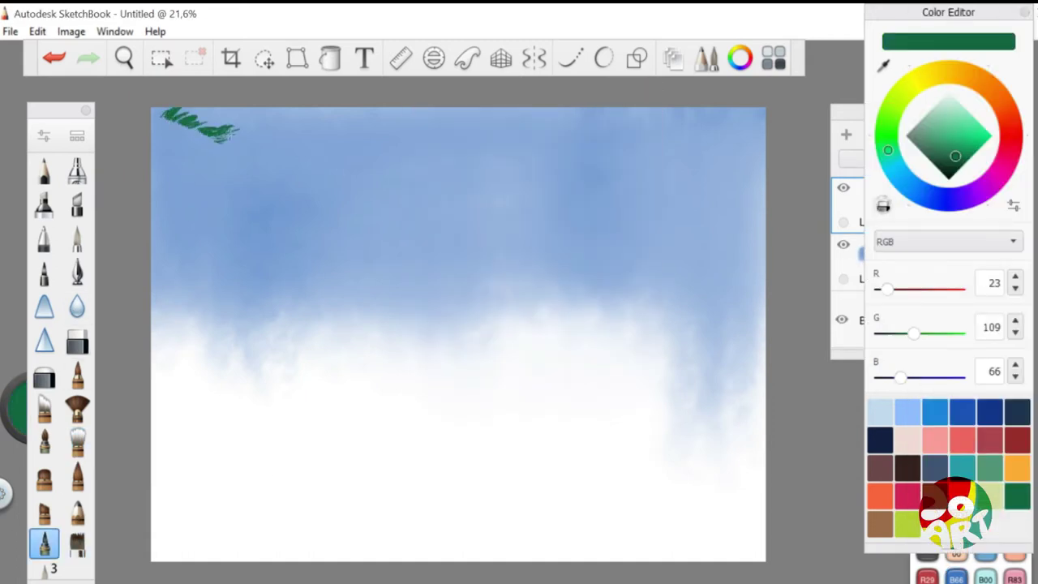
pyautogui.moveTo(158, 130)
pyautogui.mouseDown()
pyautogui.moveTo(243, 162)
pyautogui.moveTo(351, 180)
pyautogui.mouseUp()
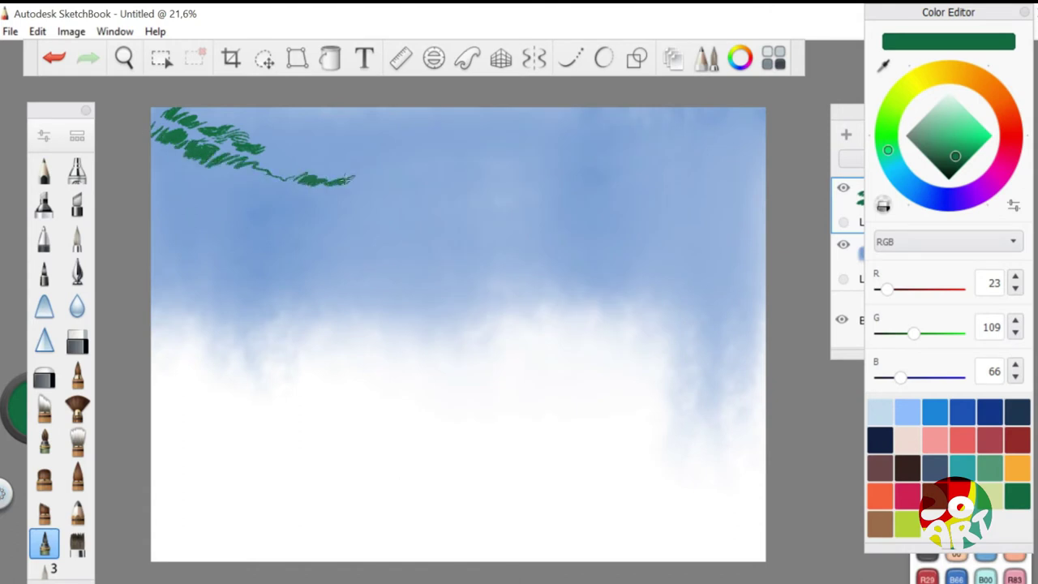
pyautogui.moveTo(270, 185)
pyautogui.mouseDown()
pyautogui.moveTo(300, 209)
pyautogui.moveTo(162, 162)
pyautogui.moveTo(207, 219)
pyautogui.moveTo(187, 223)
pyautogui.mouseUp()
pyautogui.moveTo(244, 166)
pyautogui.mouseDown()
pyautogui.moveTo(211, 215)
pyautogui.moveTo(325, 239)
pyautogui.moveTo(288, 183)
pyautogui.moveTo(235, 138)
pyautogui.mouseUp()
pyautogui.moveTo(167, 252)
pyautogui.mouseDown()
pyautogui.moveTo(272, 255)
pyautogui.moveTo(304, 223)
pyautogui.mouseUp()
# Smudge the left tree's foliage with the Wash brush to soften the strokes
pyautogui.click(77, 543)
pyautogui.click(77, 440)
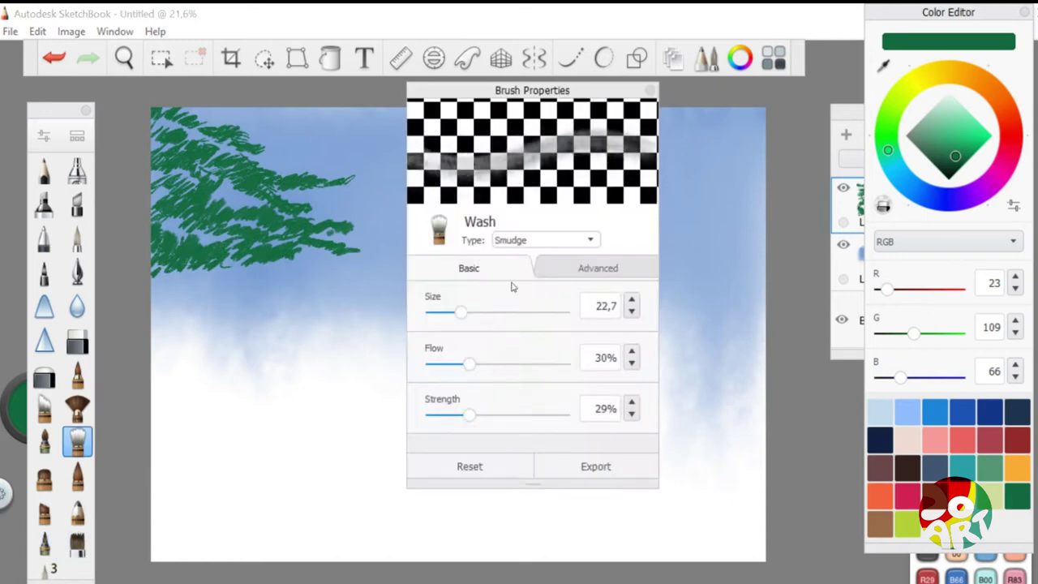
pyautogui.moveTo(223, 167); pyautogui.dragTo(348, 180)
pyautogui.moveTo(180, 143)
pyautogui.mouseDown()
pyautogui.moveTo(243, 233)
pyautogui.moveTo(333, 231)
pyautogui.moveTo(317, 246)
pyautogui.moveTo(258, 201)
pyautogui.moveTo(199, 202)
pyautogui.mouseUp()
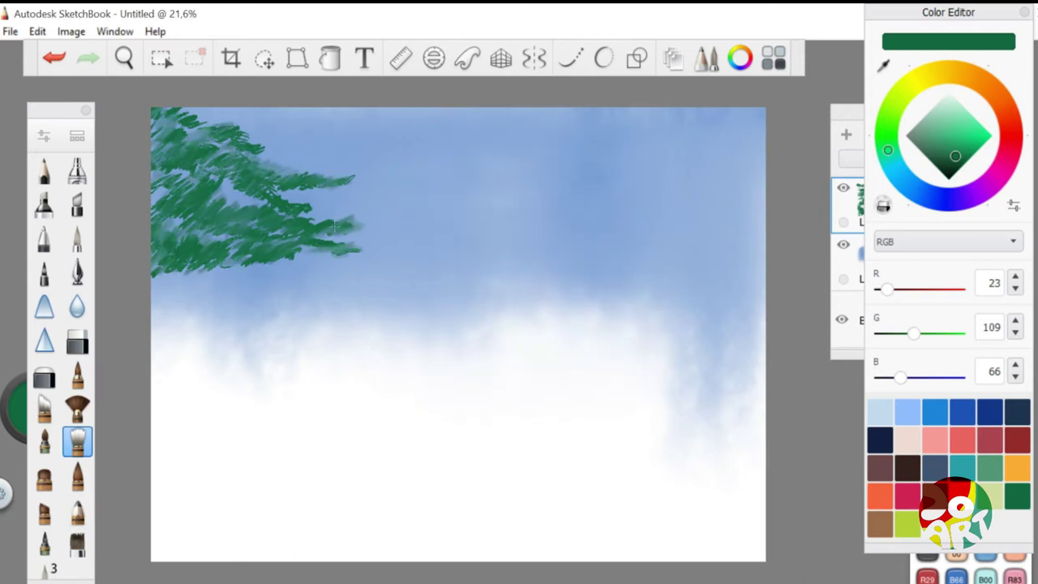
# Add small leaf dabs beneath the left tree's foliage, and paint its branches and trunk in N8 Neutral Gray
pyautogui.click(45, 570)
pyautogui.moveTo(188, 260)
pyautogui.mouseDown()
pyautogui.moveTo(219, 268)
pyautogui.moveTo(176, 287)
pyautogui.moveTo(233, 282)
pyautogui.moveTo(279, 307)
pyautogui.mouseUp()
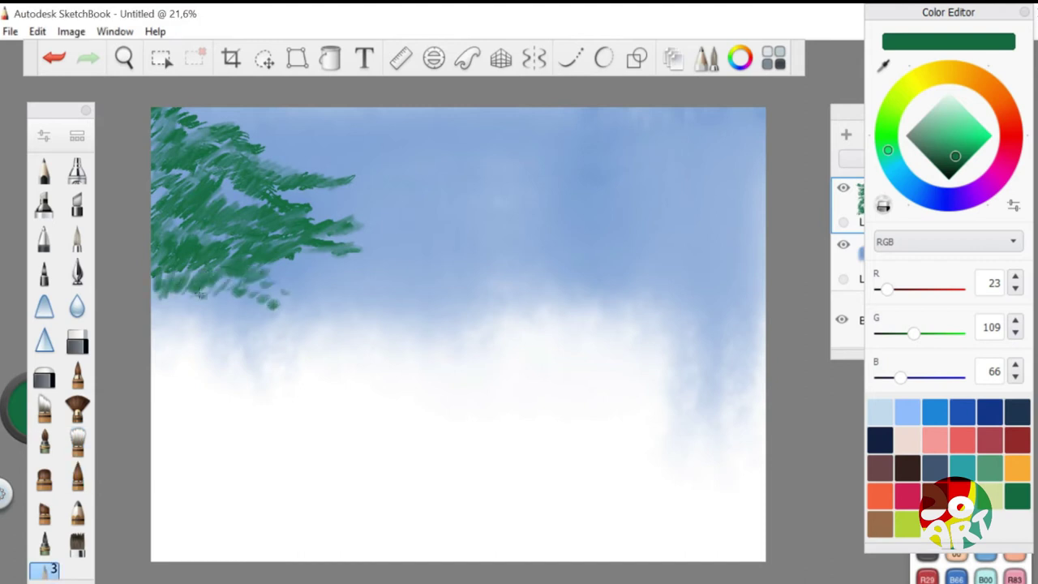
pyautogui.moveTo(199, 292); pyautogui.dragTo(237, 324)
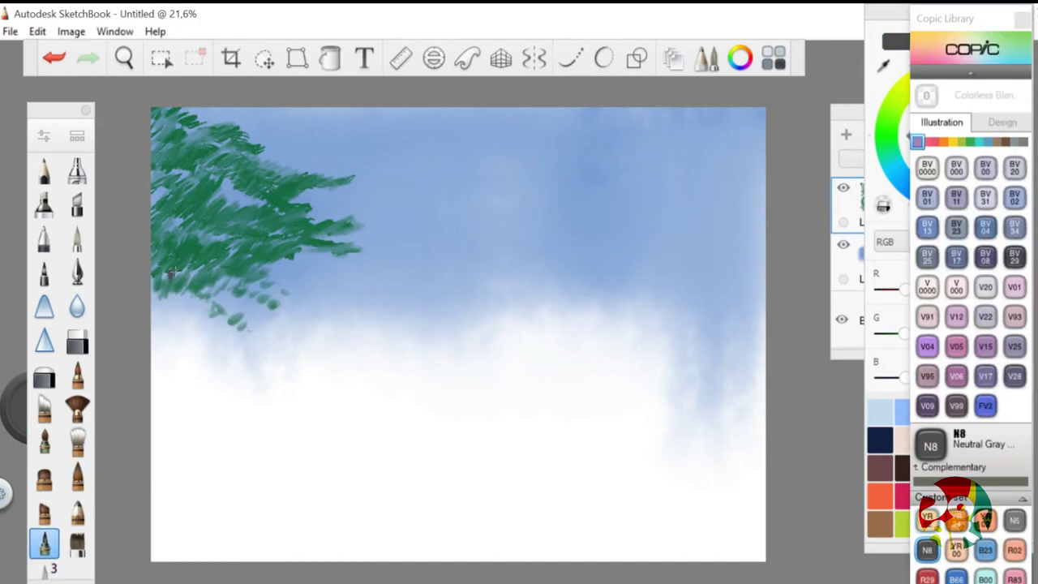
pyautogui.moveTo(168, 316); pyautogui.dragTo(160, 462)
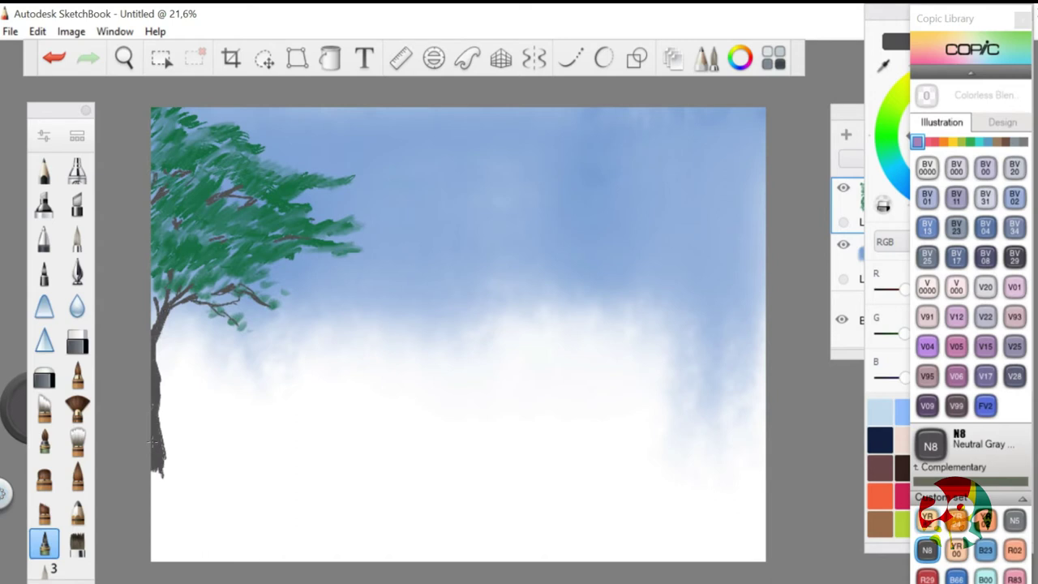
# Sample the green of the left tree and paint a second tree's foliage at the canvas's right edge
pyautogui.keyDown('alt'); pyautogui.click(243, 199); pyautogui.keyUp('alt')
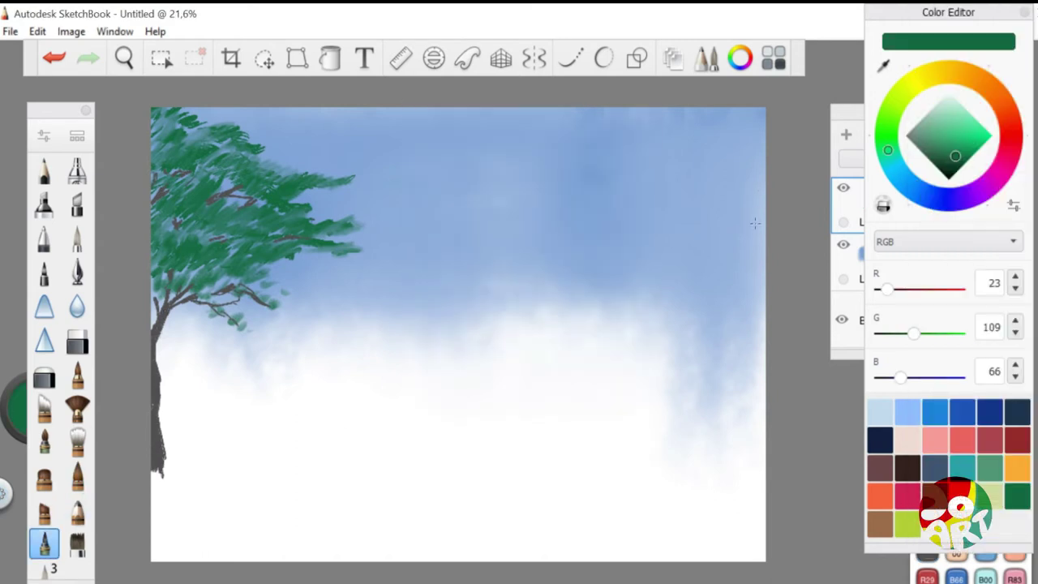
pyautogui.moveTo(668, 238); pyautogui.dragTo(754, 249)
pyautogui.moveTo(663, 198)
pyautogui.mouseDown()
pyautogui.moveTo(702, 213)
pyautogui.moveTo(759, 183)
pyautogui.mouseUp()
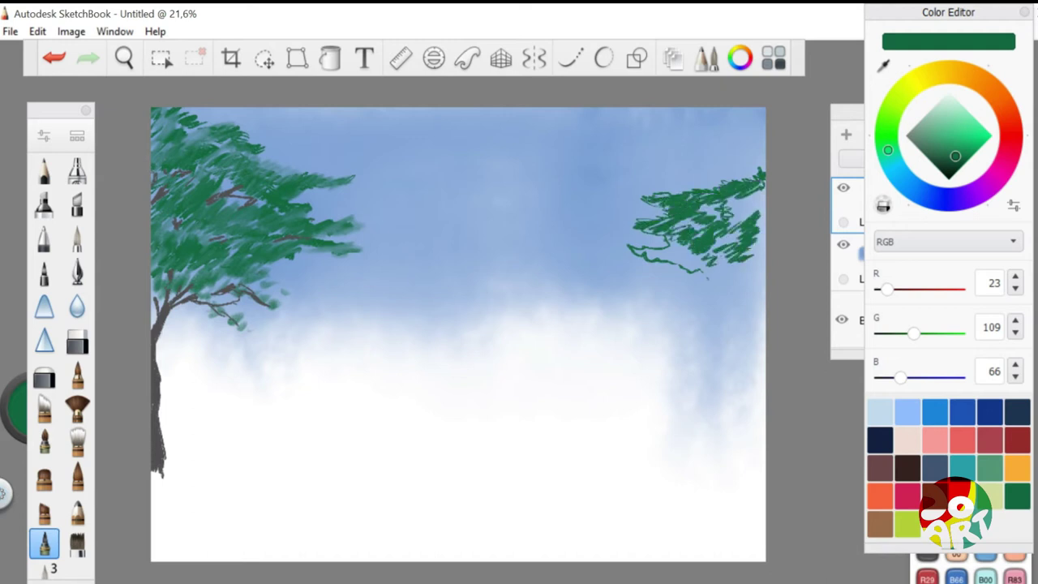
pyautogui.moveTo(629, 249)
pyautogui.mouseDown()
pyautogui.moveTo(660, 250)
pyautogui.moveTo(667, 264)
pyautogui.moveTo(756, 258)
pyautogui.moveTo(759, 288)
pyautogui.mouseUp()
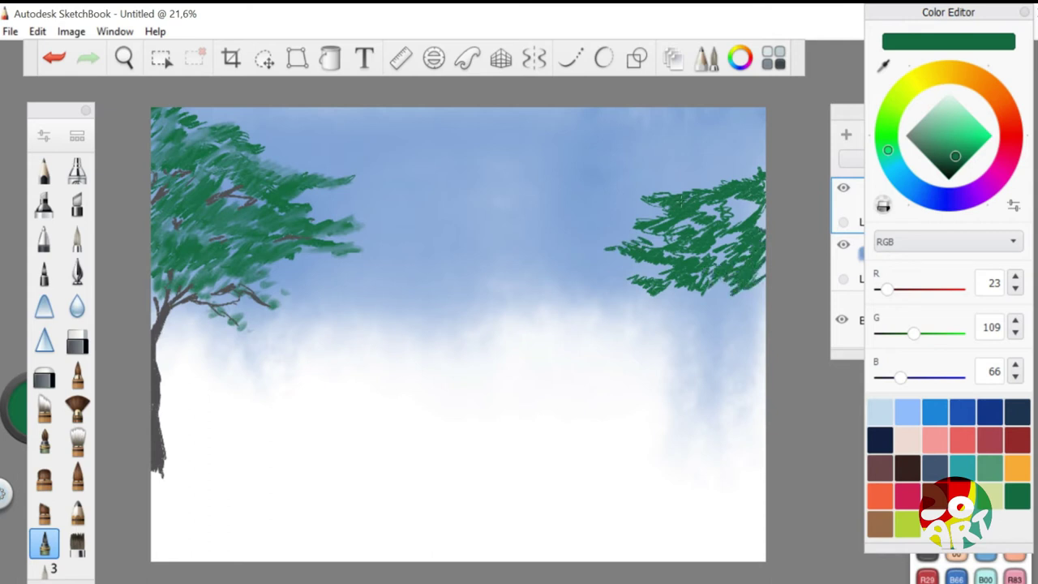
pyautogui.moveTo(701, 191); pyautogui.dragTo(758, 174)
# Fill the gaps in the right tree's foliage and thicken its upper edge with broad flat brush strokes
pyautogui.click(77, 542)
pyautogui.moveTo(637, 284); pyautogui.dragTo(696, 276)
pyautogui.moveTo(625, 247); pyautogui.dragTo(758, 175)
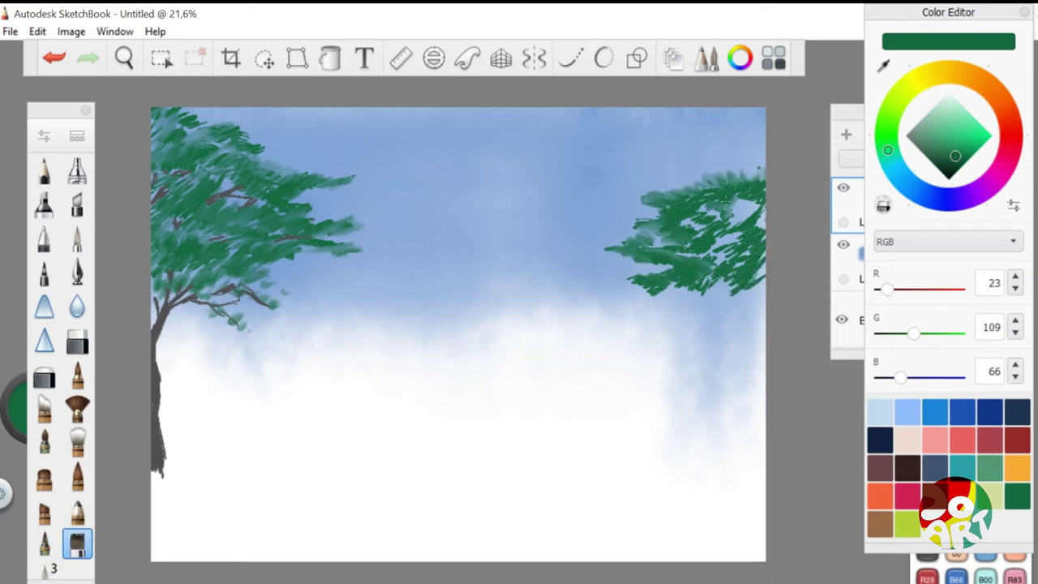
pyautogui.moveTo(705, 203); pyautogui.dragTo(738, 275)
pyautogui.moveTo(754, 232)
pyautogui.mouseDown()
pyautogui.moveTo(684, 257)
pyautogui.moveTo(701, 205)
pyautogui.moveTo(690, 174)
pyautogui.mouseUp()
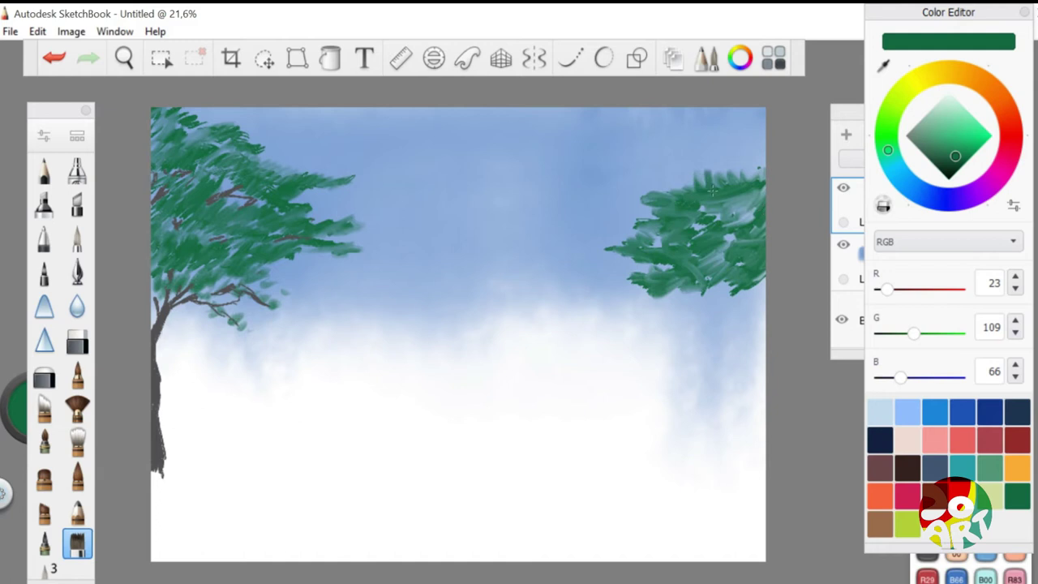
pyautogui.moveTo(649, 235); pyautogui.dragTo(762, 280)
pyautogui.moveTo(674, 191); pyautogui.dragTo(729, 174)
# Smudge the right tree's foliage edges with the Wash brush, and paint its branches and upper trunk in N8 Neutral Gray
pyautogui.click(77, 441)
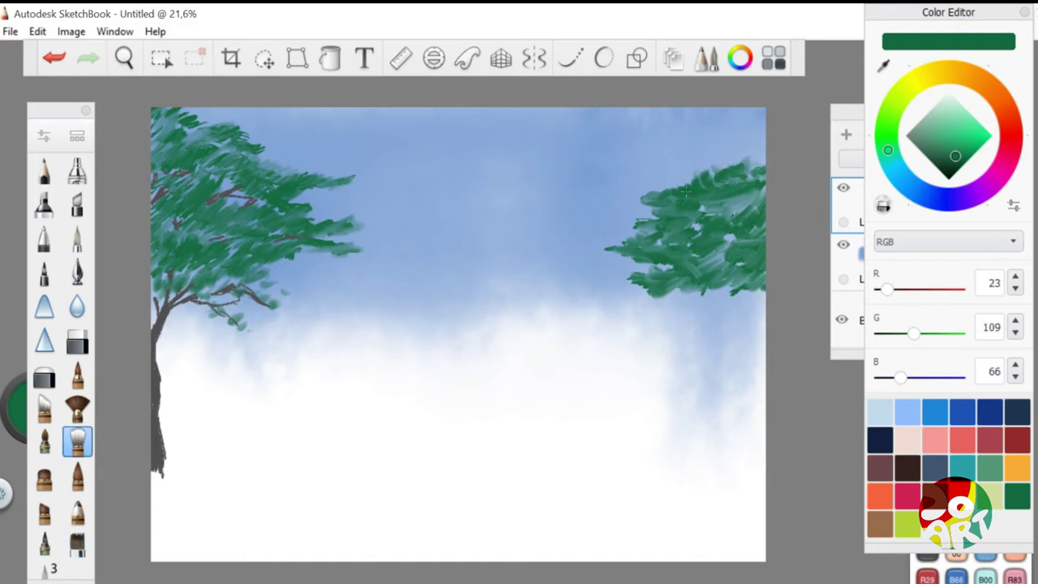
pyautogui.click(43, 543)
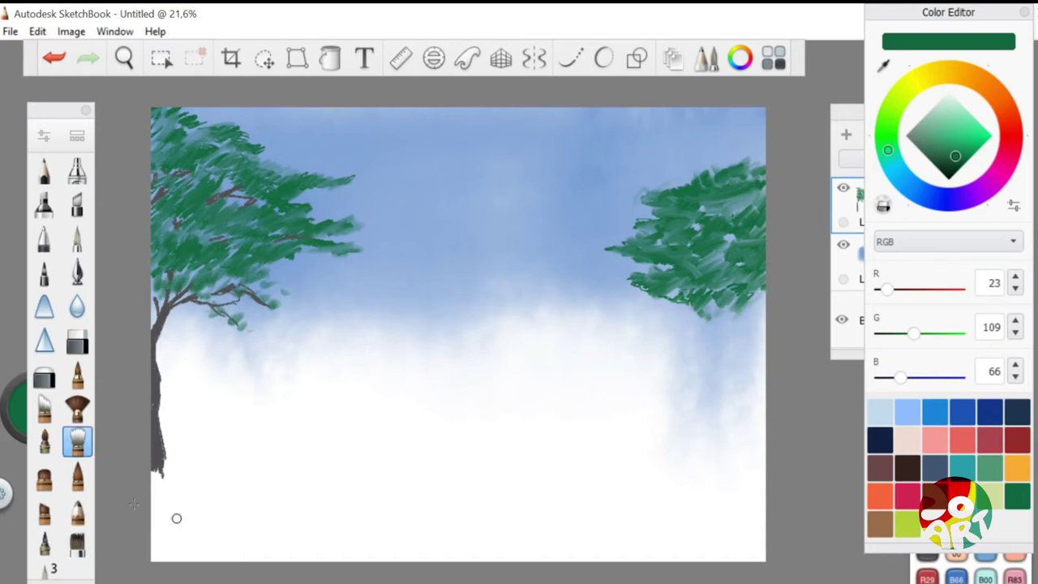
pyautogui.click(928, 554)
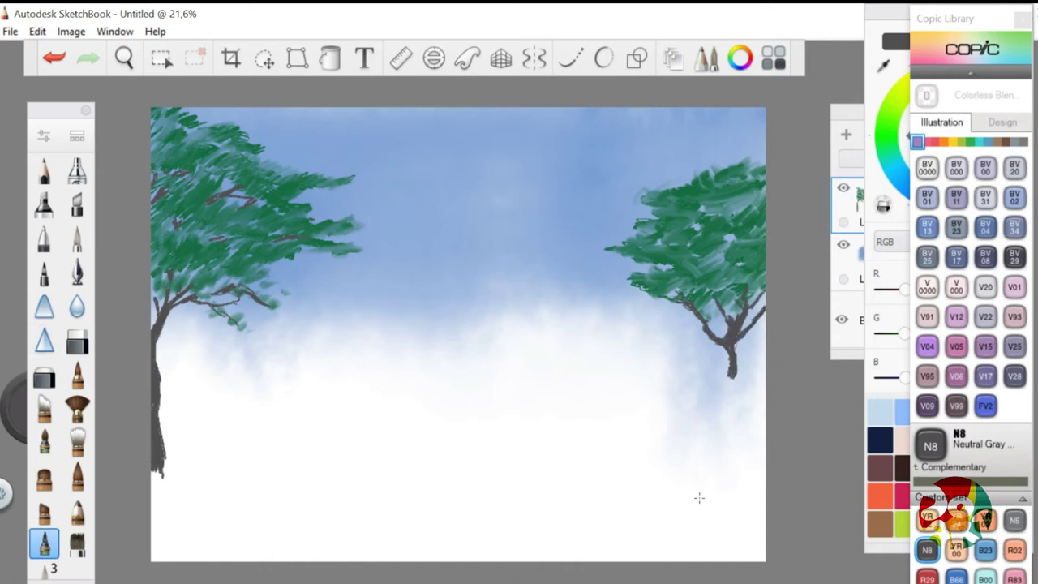
# Paint a low bush tapering away from the left tree's trunk in YG97 Spanish Olive
pyautogui.click(964, 141)
pyautogui.click(986, 287)
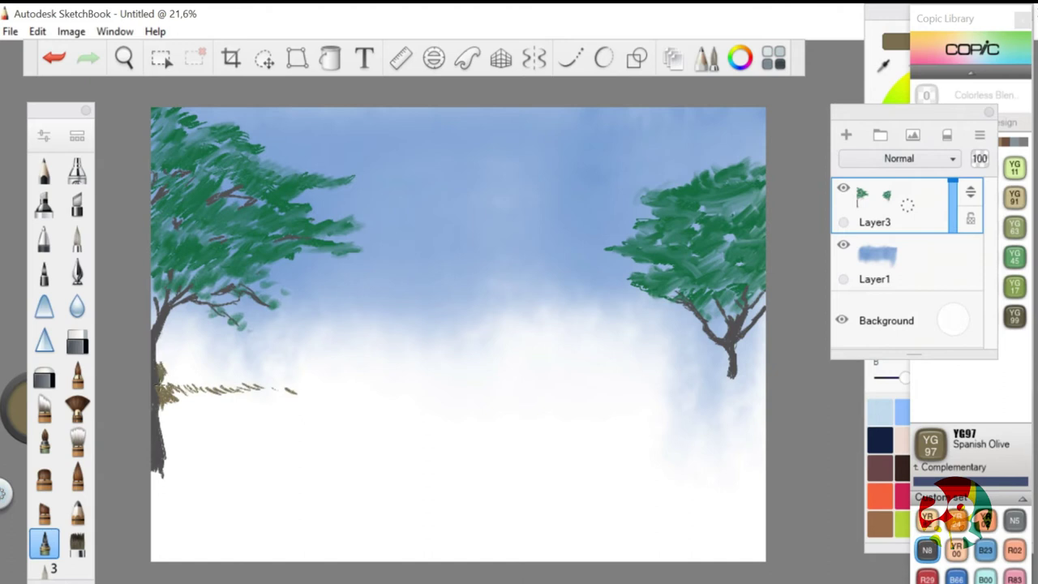
pyautogui.moveTo(202, 344); pyautogui.dragTo(231, 383)
pyautogui.click(77, 543)
pyautogui.moveTo(195, 345)
pyautogui.mouseDown()
pyautogui.moveTo(186, 386)
pyautogui.moveTo(255, 381)
pyautogui.mouseUp()
pyautogui.moveTo(195, 373)
pyautogui.mouseDown()
pyautogui.moveTo(230, 365)
pyautogui.moveTo(267, 377)
pyautogui.mouseUp()
pyautogui.moveTo(182, 396); pyautogui.dragTo(364, 388)
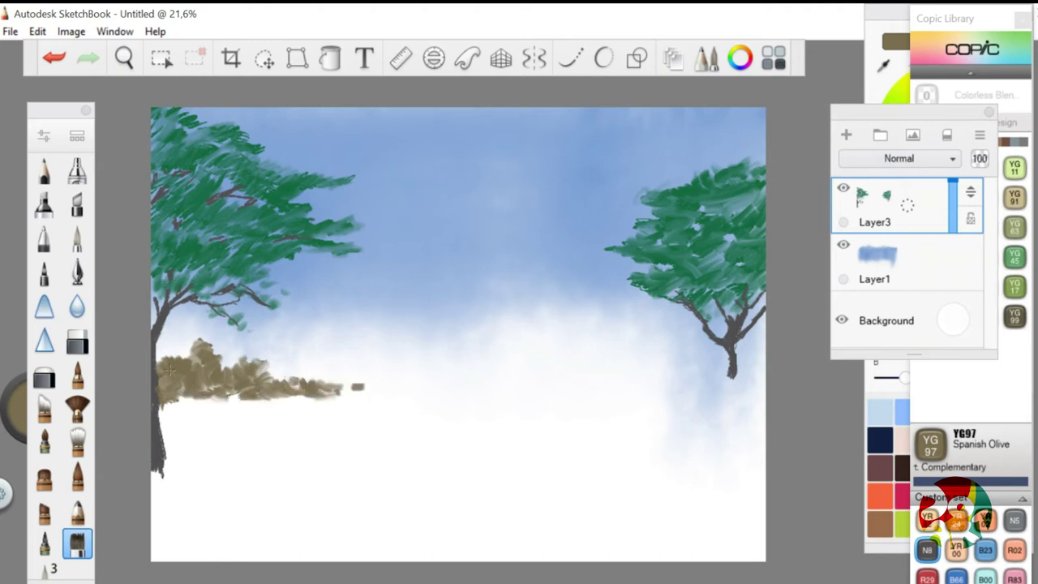
pyautogui.moveTo(162, 401)
pyautogui.mouseDown()
pyautogui.moveTo(215, 413)
pyautogui.moveTo(394, 392)
pyautogui.mouseUp()
# Add a layer above the sky layer and paint a wide mountain with rugged peaks between the trees in B66 Clematis
pyautogui.click(892, 260)
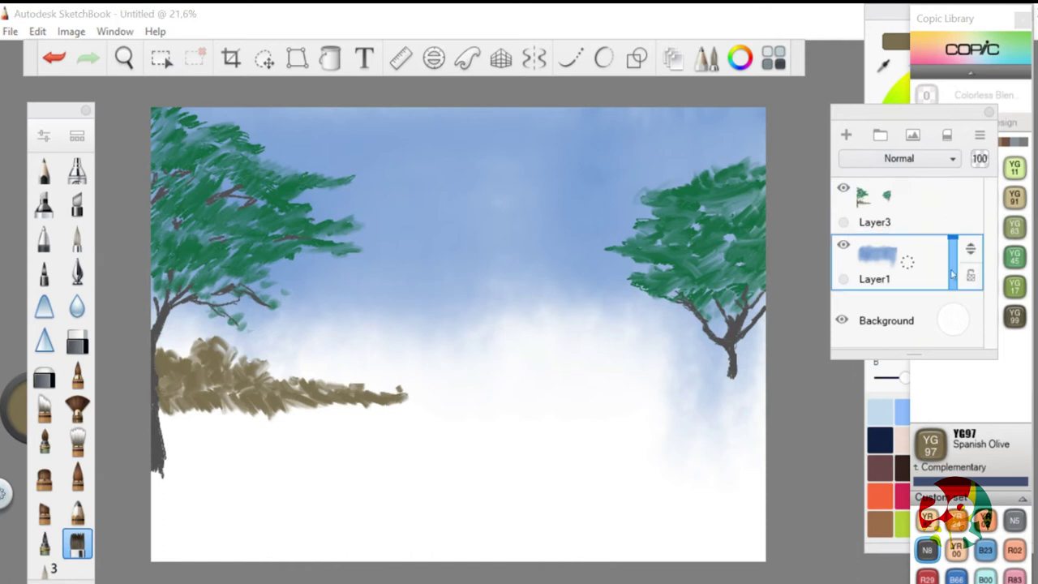
pyautogui.click(846, 134)
pyautogui.click(44, 544)
pyautogui.click(956, 578)
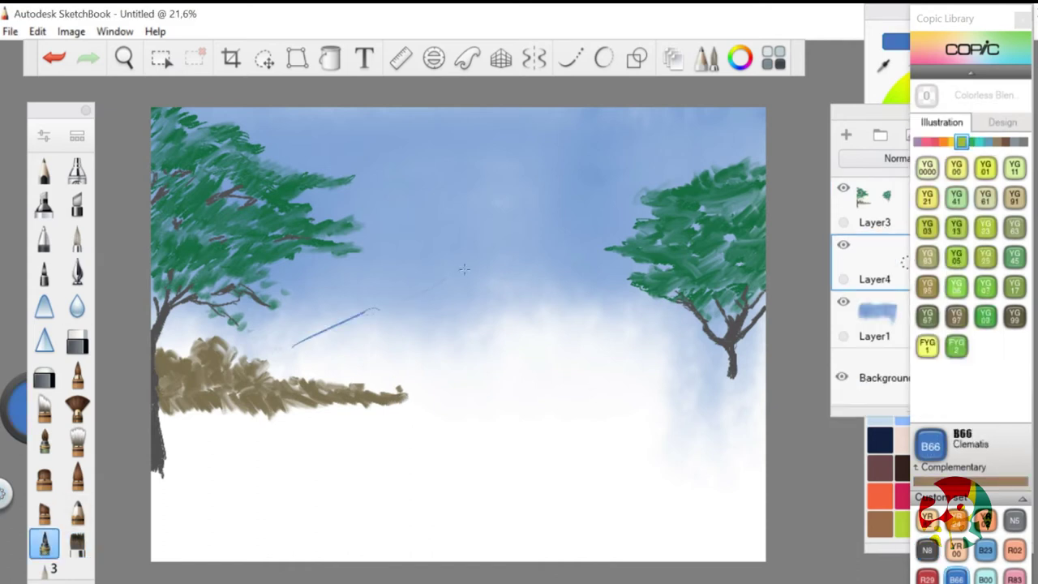
pyautogui.click(77, 544)
pyautogui.moveTo(258, 360)
pyautogui.mouseDown()
pyautogui.moveTo(375, 318)
pyautogui.moveTo(458, 272)
pyautogui.moveTo(483, 288)
pyautogui.moveTo(579, 288)
pyautogui.moveTo(691, 331)
pyautogui.mouseUp()
pyautogui.moveTo(485, 312); pyautogui.dragTo(284, 357)
pyautogui.moveTo(377, 313); pyautogui.dragTo(246, 361)
# Blend the mountain's blue slopes and peaks with the Wash brush
pyautogui.click(77, 442)
pyautogui.moveTo(490, 294); pyautogui.dragTo(466, 323)
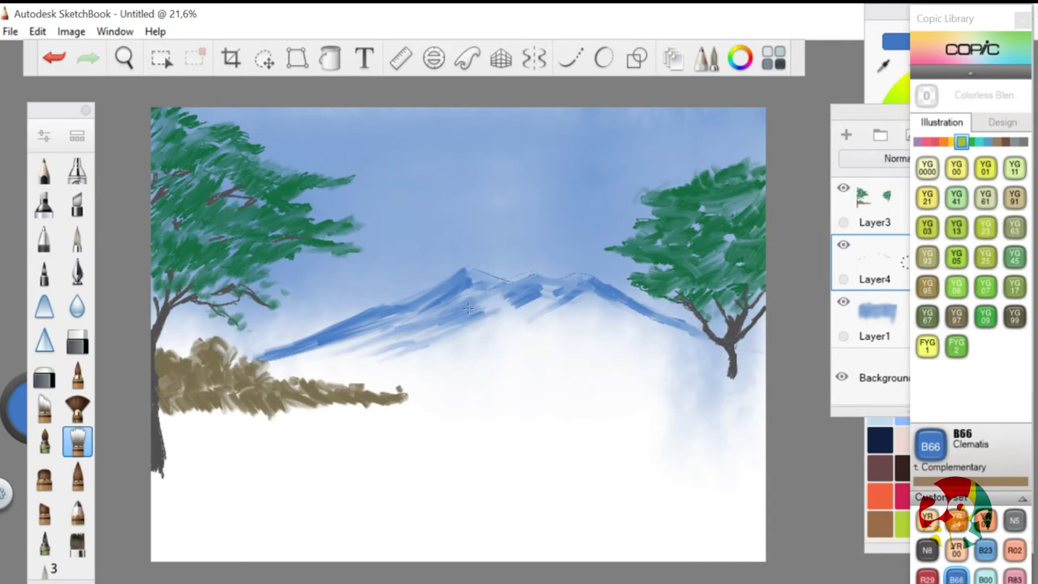
pyautogui.moveTo(643, 308); pyautogui.dragTo(596, 295)
pyautogui.moveTo(486, 304); pyautogui.dragTo(560, 294)
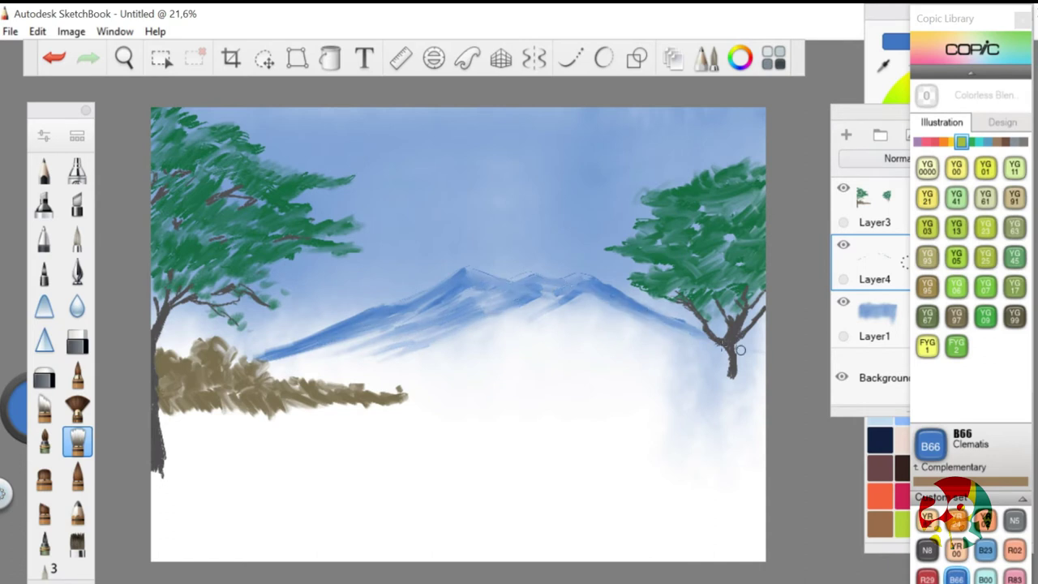
pyautogui.moveTo(373, 312); pyautogui.dragTo(389, 307)
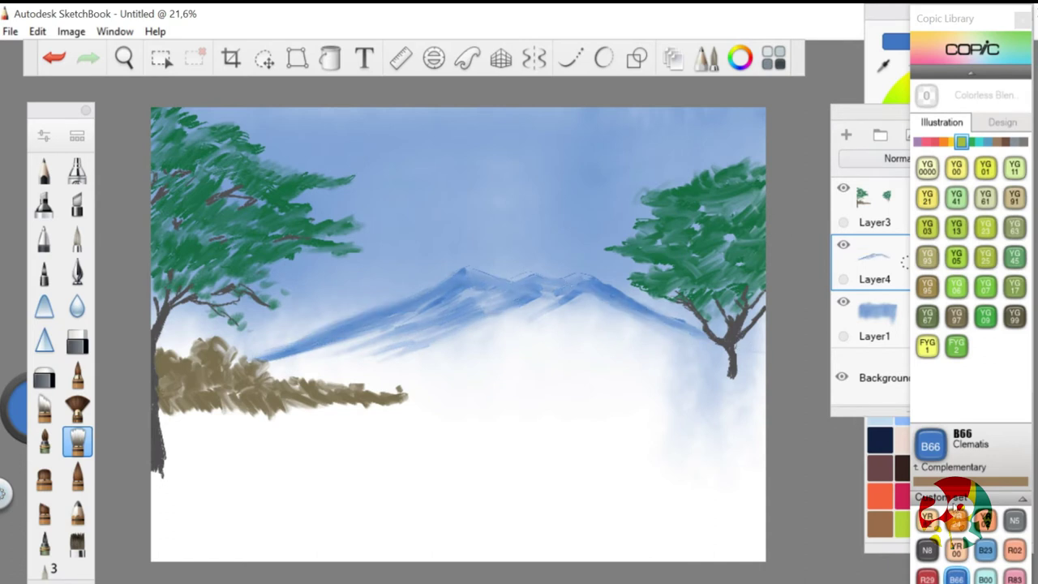
# Paint R02 Flesh highlights across the mountain's slopes and smudge them into the blue
pyautogui.click(77, 542)
pyautogui.click(77, 542)
pyautogui.click(1014, 551)
pyautogui.moveTo(321, 344)
pyautogui.mouseDown()
pyautogui.moveTo(446, 298)
pyautogui.moveTo(606, 302)
pyautogui.mouseUp()
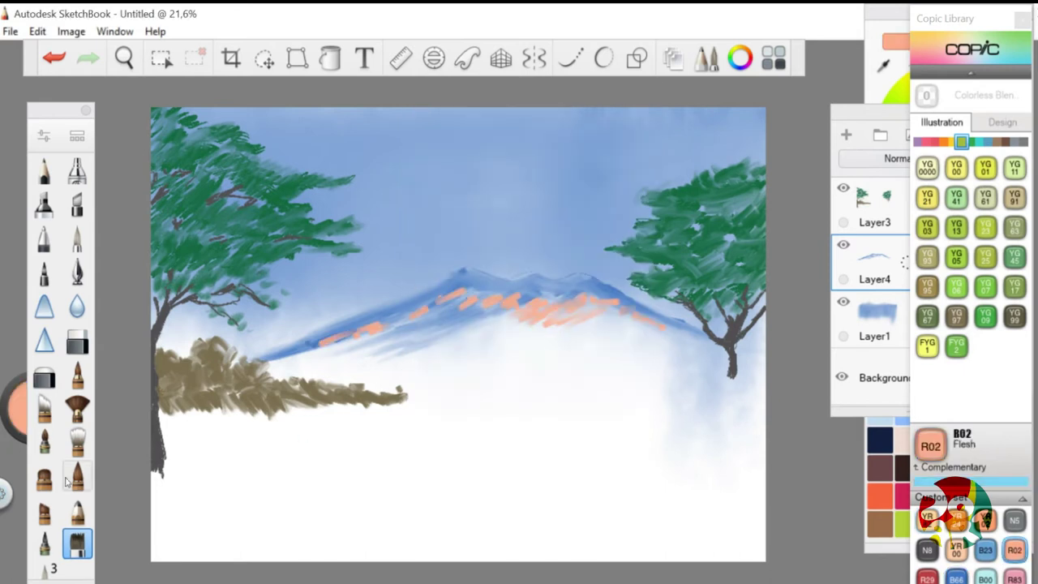
pyautogui.click(77, 441)
pyautogui.moveTo(369, 335); pyautogui.dragTo(399, 324)
pyautogui.moveTo(470, 292)
pyautogui.mouseDown()
pyautogui.moveTo(604, 304)
pyautogui.moveTo(549, 305)
pyautogui.moveTo(564, 297)
pyautogui.moveTo(403, 354)
pyautogui.moveTo(511, 289)
pyautogui.moveTo(454, 275)
pyautogui.moveTo(365, 327)
pyautogui.moveTo(608, 306)
pyautogui.mouseUp()
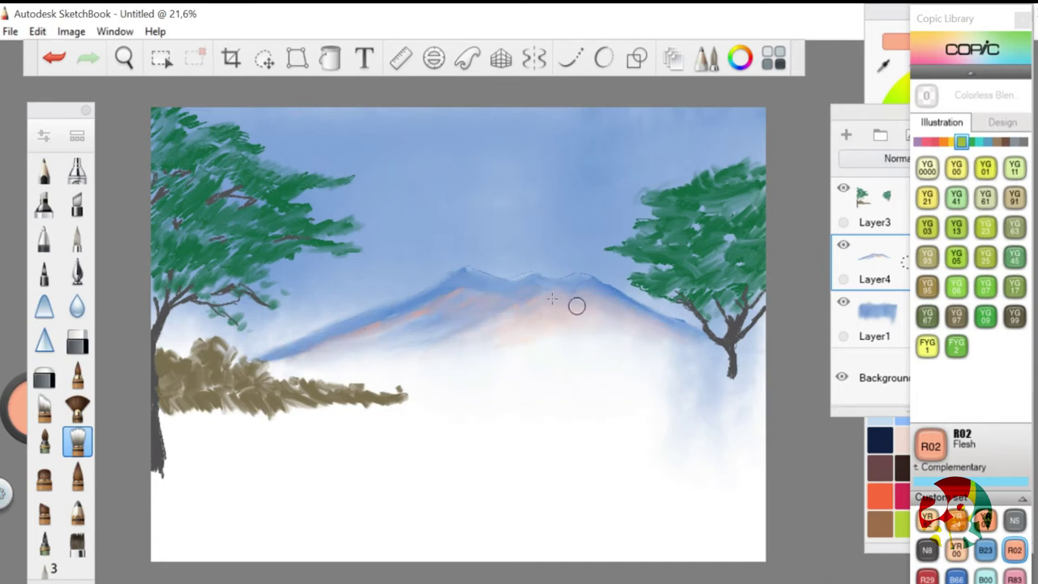
# Paint the mountain's ridge in B23 Phthalo Blue and blend it into the slopes
pyautogui.click(77, 543)
pyautogui.moveTo(469, 272); pyautogui.dragTo(516, 283)
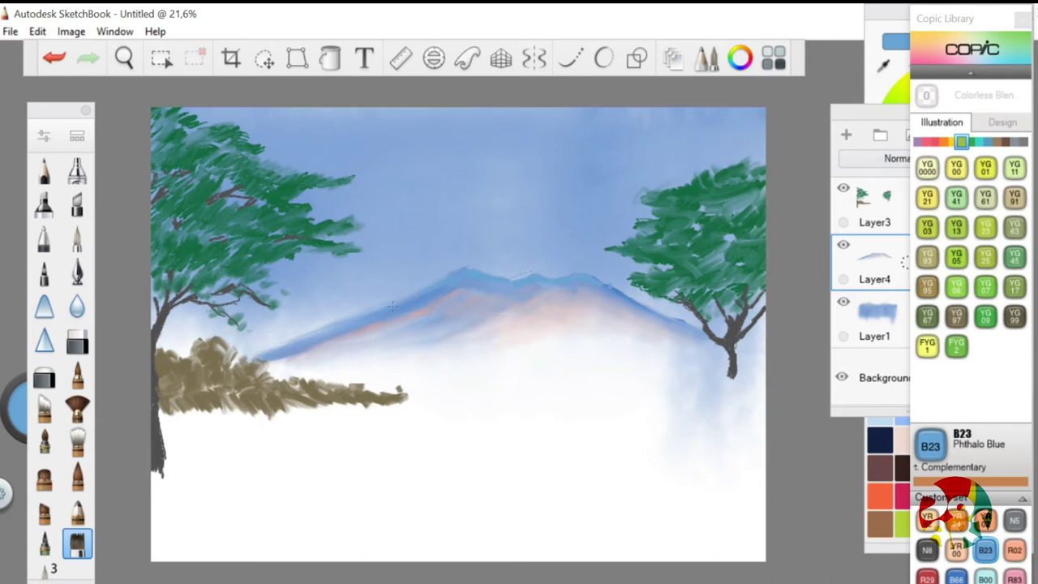
pyautogui.press('b')
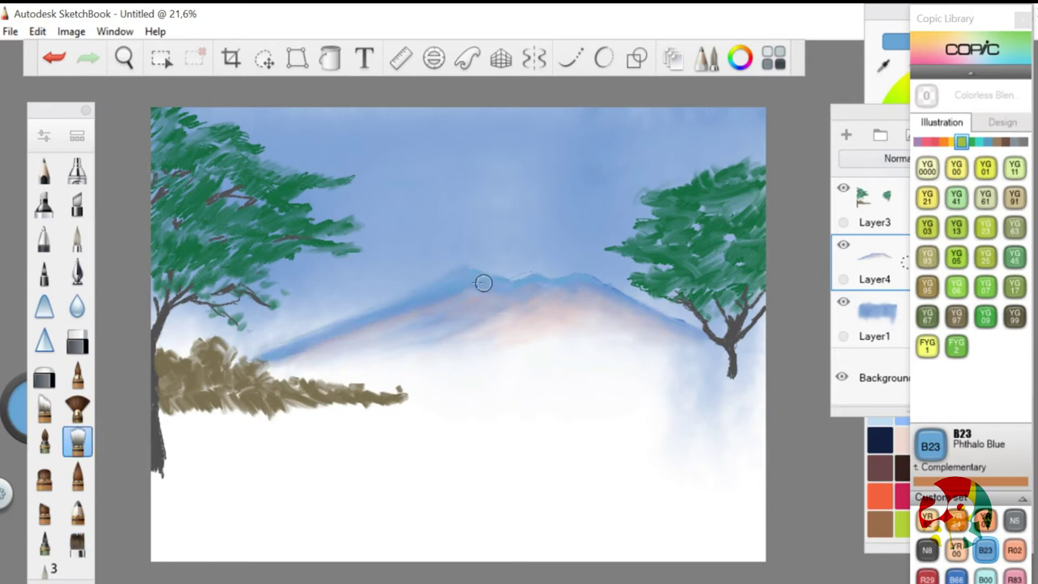
# Paint white behind the mountain's ridge on Layer1 and smudge it upward into the sky
pyautogui.click(740, 58)
pyautogui.click(77, 543)
pyautogui.click(893, 321)
pyautogui.moveTo(251, 339)
pyautogui.mouseDown()
pyautogui.moveTo(243, 333)
pyautogui.moveTo(349, 290)
pyautogui.moveTo(486, 264)
pyautogui.moveTo(764, 321)
pyautogui.mouseUp()
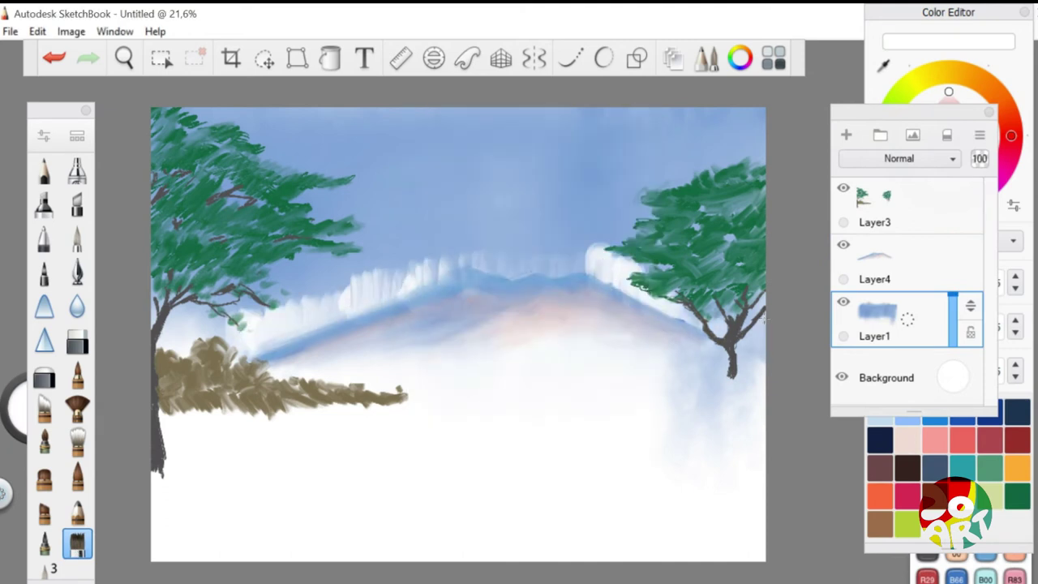
pyautogui.press('b')
pyautogui.moveTo(243, 329)
pyautogui.mouseDown()
pyautogui.moveTo(357, 272)
pyautogui.moveTo(535, 237)
pyautogui.mouseUp()
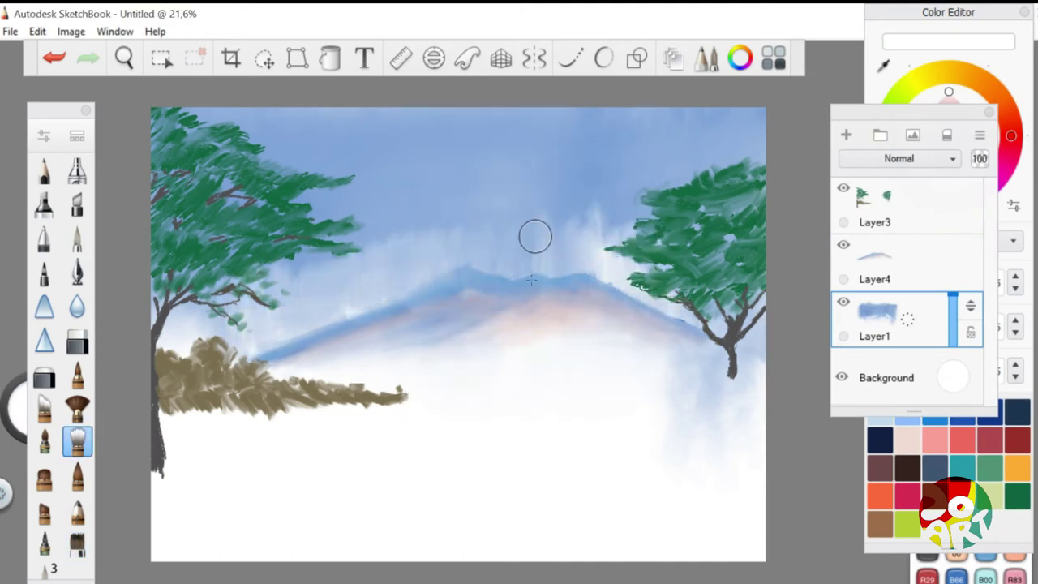
# Undo the last stroke, brush more white above the peaks on the sky layer, and smudge it into the blue
pyautogui.click(77, 543)
pyautogui.hotkey('ctrl', 'z')
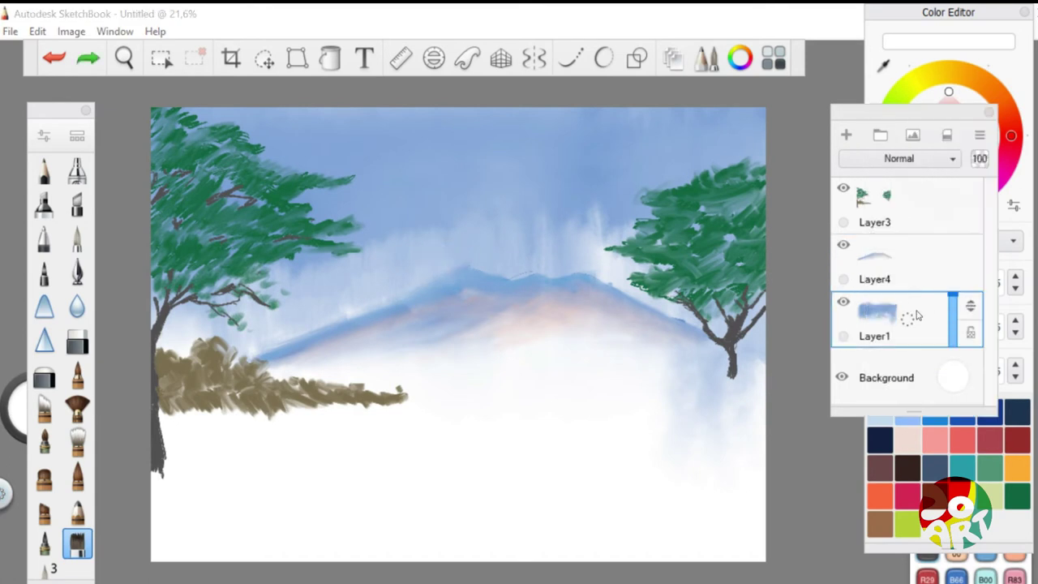
pyautogui.moveTo(438, 280); pyautogui.dragTo(503, 235)
pyautogui.moveTo(584, 259); pyautogui.dragTo(714, 312)
pyautogui.press('b')
pyautogui.moveTo(405, 276)
pyautogui.mouseDown()
pyautogui.moveTo(570, 216)
pyautogui.moveTo(348, 317)
pyautogui.mouseUp()
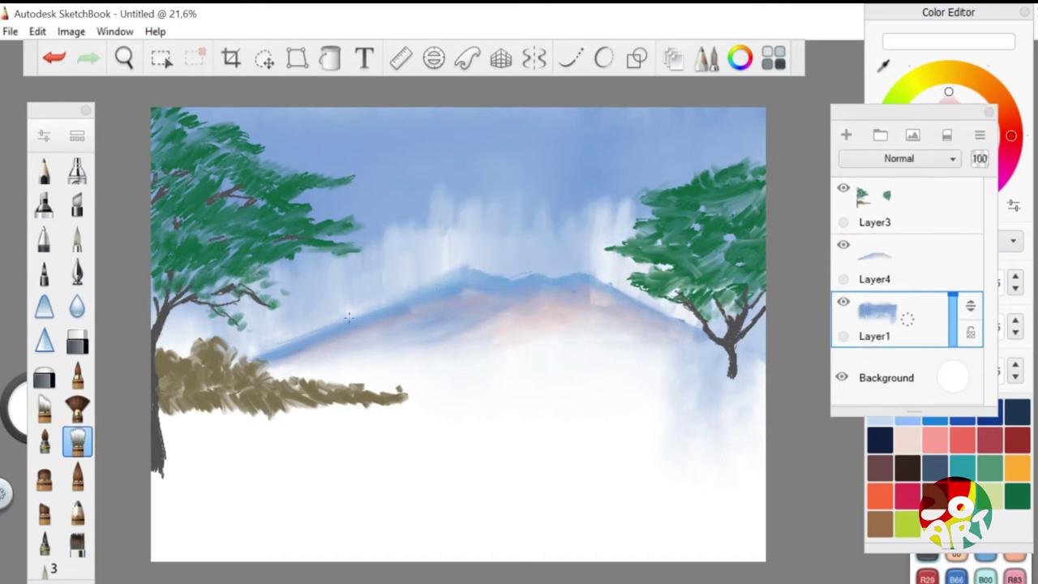
# Soften the white glow into the sky above the mountain and erase the blue patch beneath the right tree
pyautogui.click(957, 578)
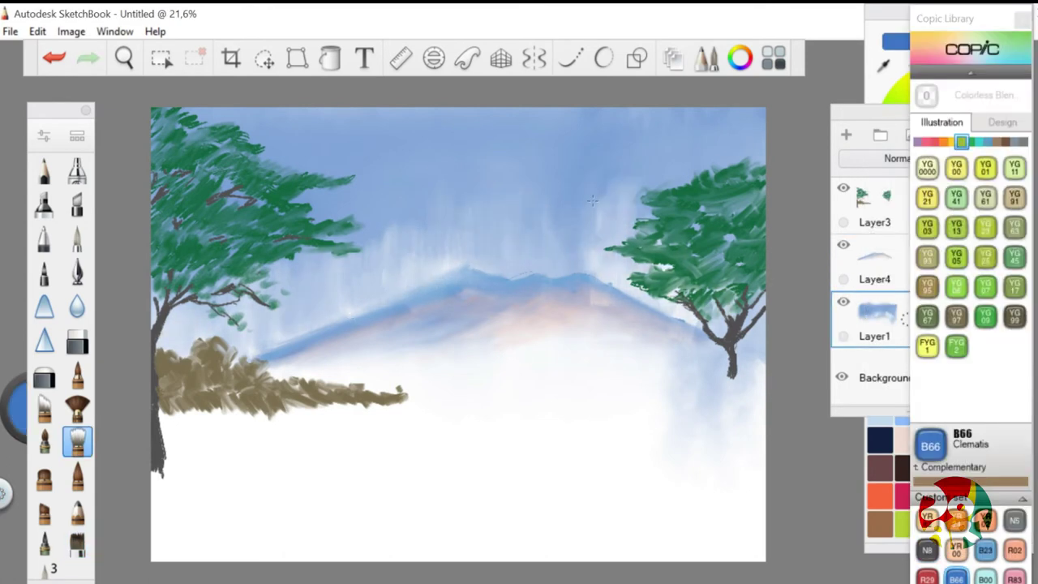
pyautogui.hotkey('ctrl', 'z')
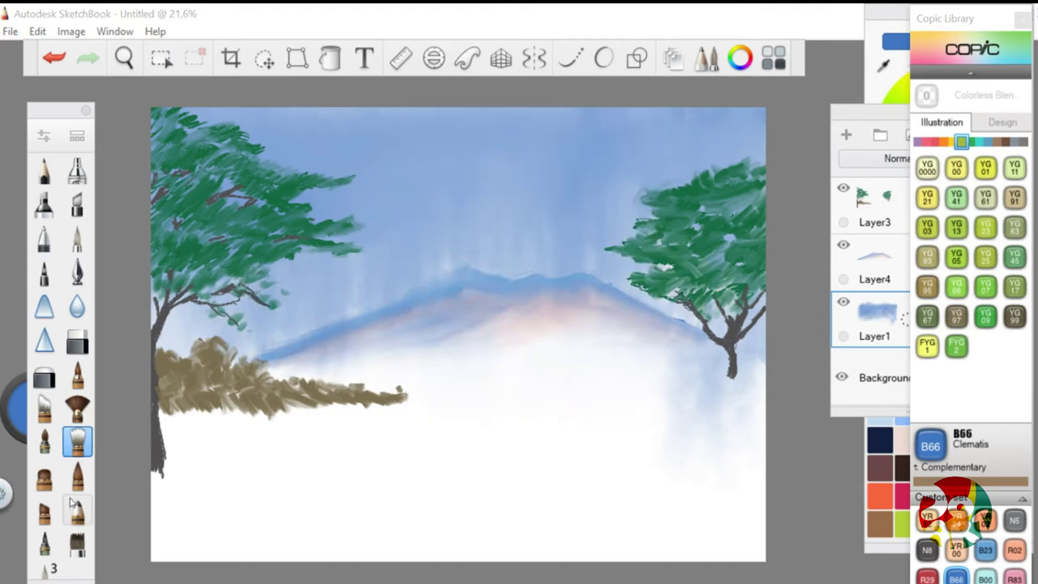
pyautogui.click(44, 374)
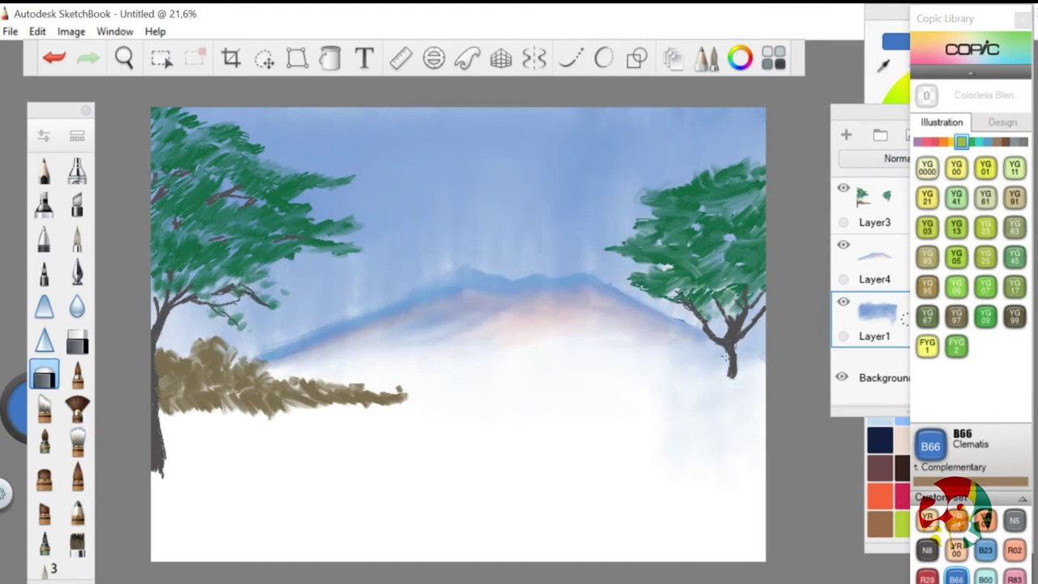
# Smear the mountain's old ridge line on Layer4 and blend it softly into the sky
pyautogui.click(77, 544)
pyautogui.click(876, 260)
pyautogui.moveTo(253, 357)
pyautogui.mouseDown()
pyautogui.moveTo(482, 274)
pyautogui.moveTo(705, 332)
pyautogui.moveTo(487, 280)
pyautogui.moveTo(614, 301)
pyautogui.moveTo(467, 282)
pyautogui.mouseUp()
pyautogui.click(77, 440)
# Draw a new thin mountain ridge with shaded peaks in B66 Clematis and blend the shading down the slopes
pyautogui.click(44, 544)
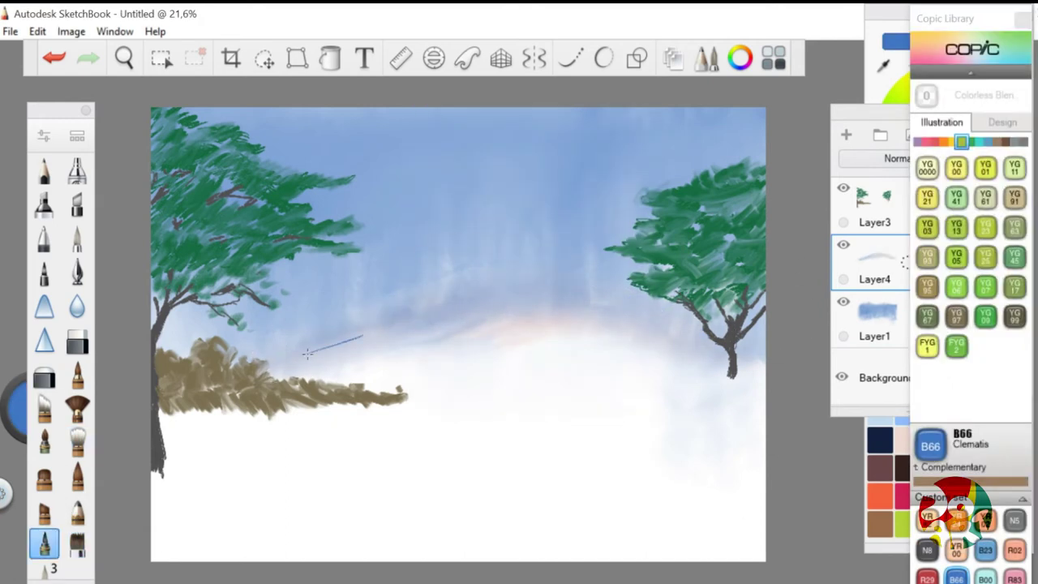
pyautogui.moveTo(290, 360)
pyautogui.mouseDown()
pyautogui.moveTo(520, 280)
pyautogui.moveTo(673, 312)
pyautogui.mouseUp()
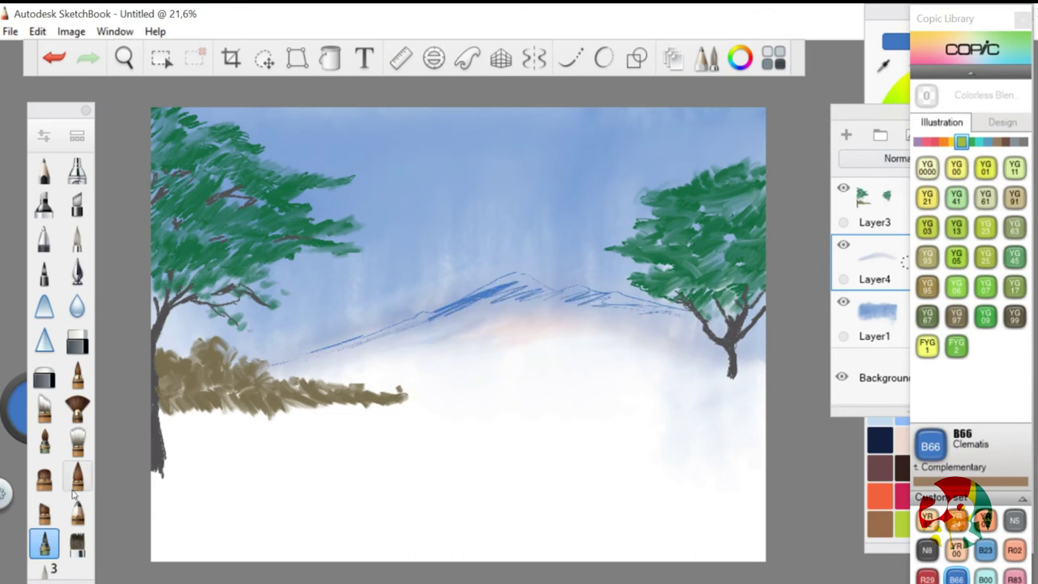
pyautogui.click(77, 441)
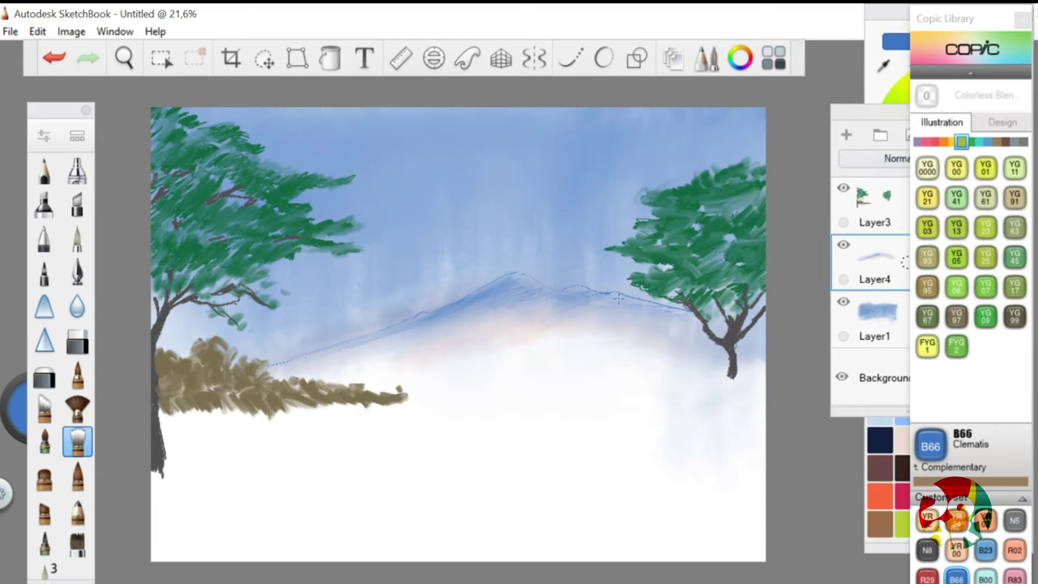
pyautogui.moveTo(328, 354); pyautogui.dragTo(704, 328)
pyautogui.moveTo(451, 335)
pyautogui.mouseDown()
pyautogui.moveTo(662, 330)
pyautogui.moveTo(587, 325)
pyautogui.moveTo(502, 294)
pyautogui.mouseUp()
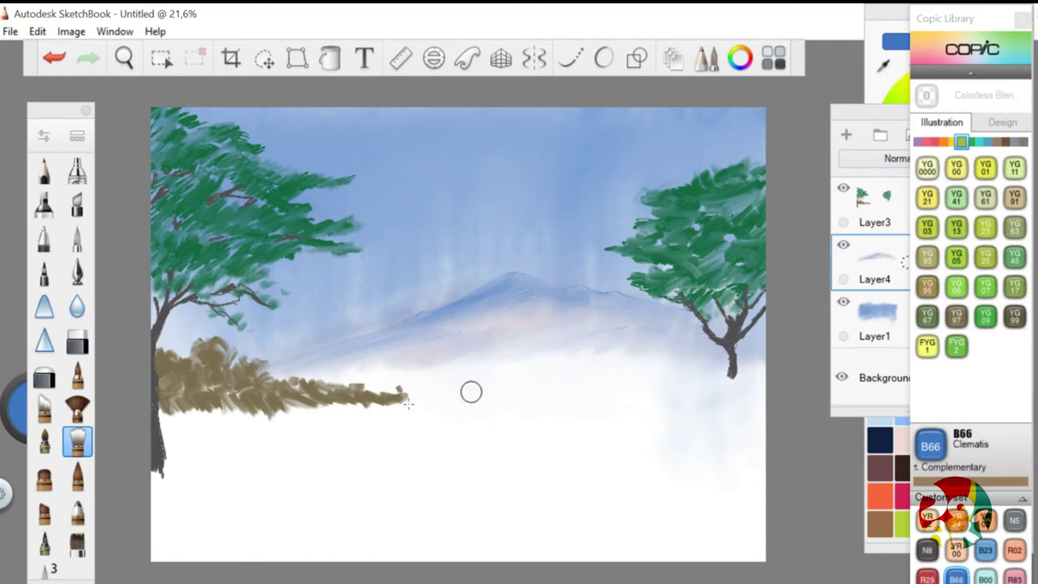
# Reinforce the outline of the mountain's long left slope in B66 Clematis and blend it
pyautogui.click(44, 543)
pyautogui.moveTo(269, 365); pyautogui.dragTo(351, 341)
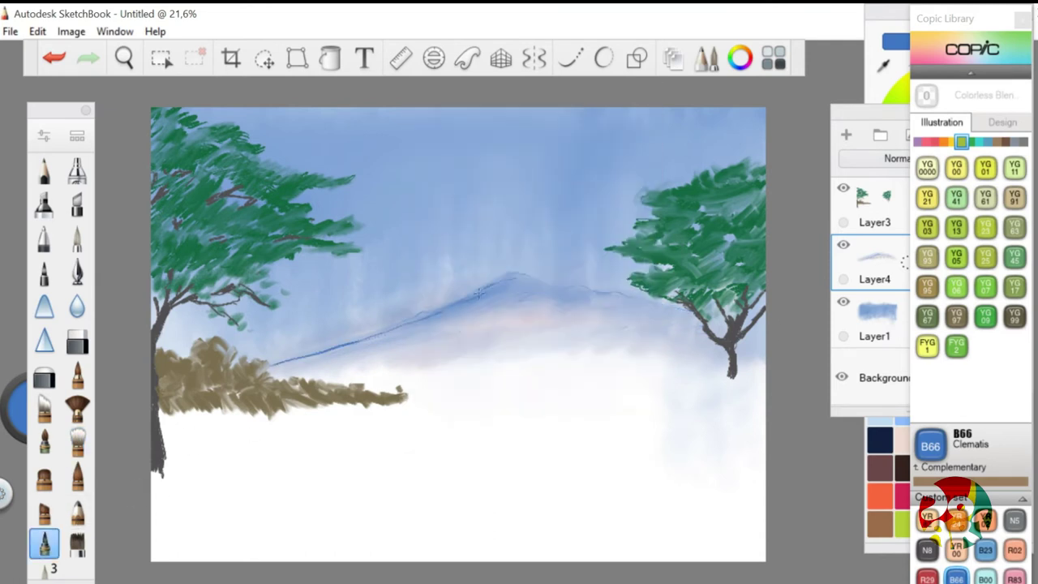
pyautogui.click(77, 442)
pyautogui.moveTo(270, 365); pyautogui.dragTo(362, 341)
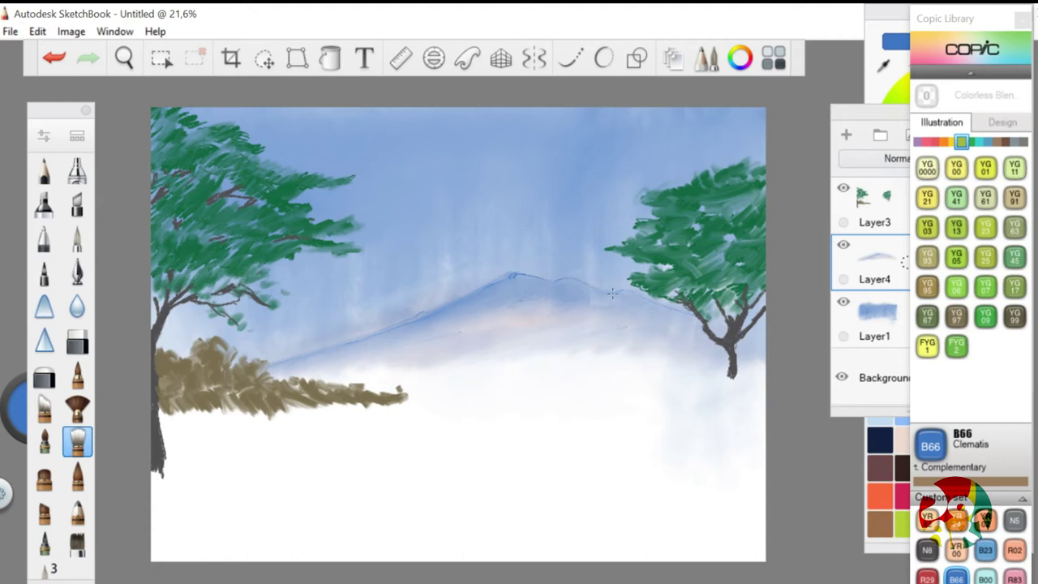
# Brush white clouds on Layer1 above the mountain and smudge them up into the blue sky
pyautogui.click(77, 544)
pyautogui.moveTo(243, 329)
pyautogui.mouseDown()
pyautogui.moveTo(311, 351)
pyautogui.moveTo(487, 259)
pyautogui.moveTo(730, 267)
pyautogui.moveTo(301, 324)
pyautogui.moveTo(486, 243)
pyautogui.mouseUp()
pyautogui.click(77, 442)
pyautogui.moveTo(616, 280); pyautogui.dragTo(641, 207)
pyautogui.moveTo(580, 231); pyautogui.dragTo(649, 243)
pyautogui.moveTo(276, 324); pyautogui.dragTo(389, 259)
pyautogui.moveTo(389, 276)
pyautogui.mouseDown()
pyautogui.moveTo(514, 194)
pyautogui.moveTo(390, 259)
pyautogui.mouseUp()
pyautogui.moveTo(366, 313)
pyautogui.mouseDown()
pyautogui.moveTo(349, 314)
pyautogui.moveTo(438, 258)
pyautogui.mouseUp()
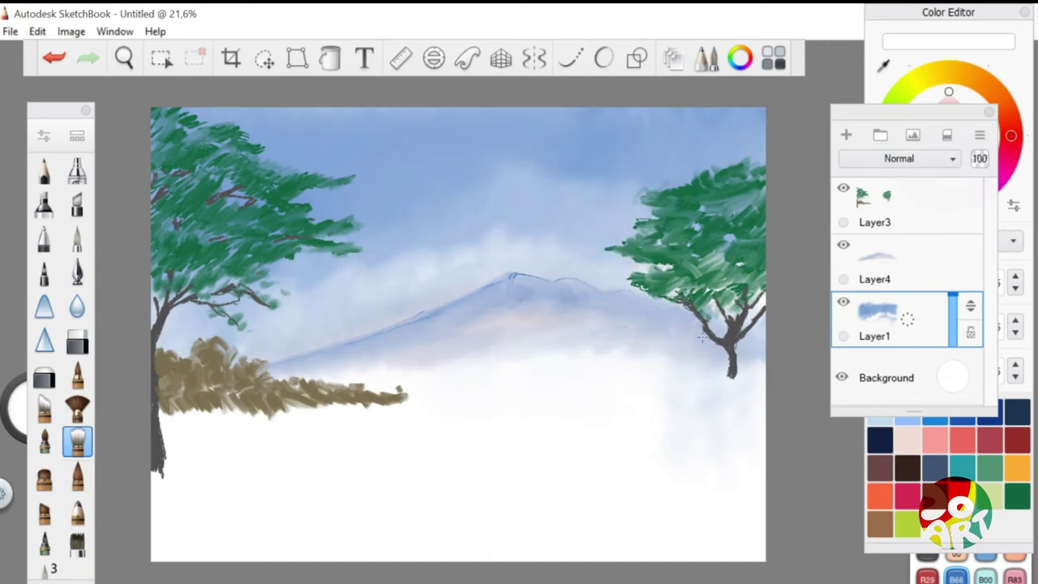
# Paint a row of distant bushes along the mountain's foot on Layer3 in YG97 Spanish Olive
pyautogui.click(44, 543)
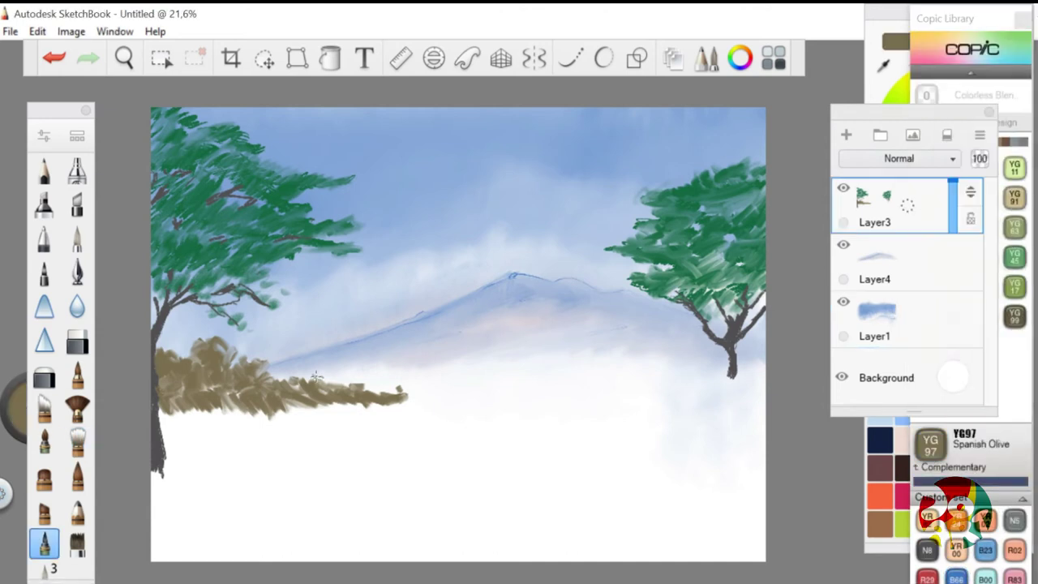
pyautogui.moveTo(430, 361); pyautogui.dragTo(450, 345)
pyautogui.doubleClick(77, 544)
pyautogui.moveTo(320, 377); pyautogui.dragTo(477, 376)
pyautogui.press('b')
pyautogui.moveTo(570, 349)
pyautogui.mouseDown()
pyautogui.moveTo(588, 373)
pyautogui.moveTo(663, 370)
pyautogui.mouseUp()
pyautogui.press('b')
pyautogui.moveTo(583, 357); pyautogui.dragTo(479, 375)
pyautogui.moveTo(551, 373); pyautogui.dragTo(454, 379)
pyautogui.moveTo(616, 371); pyautogui.dragTo(721, 365)
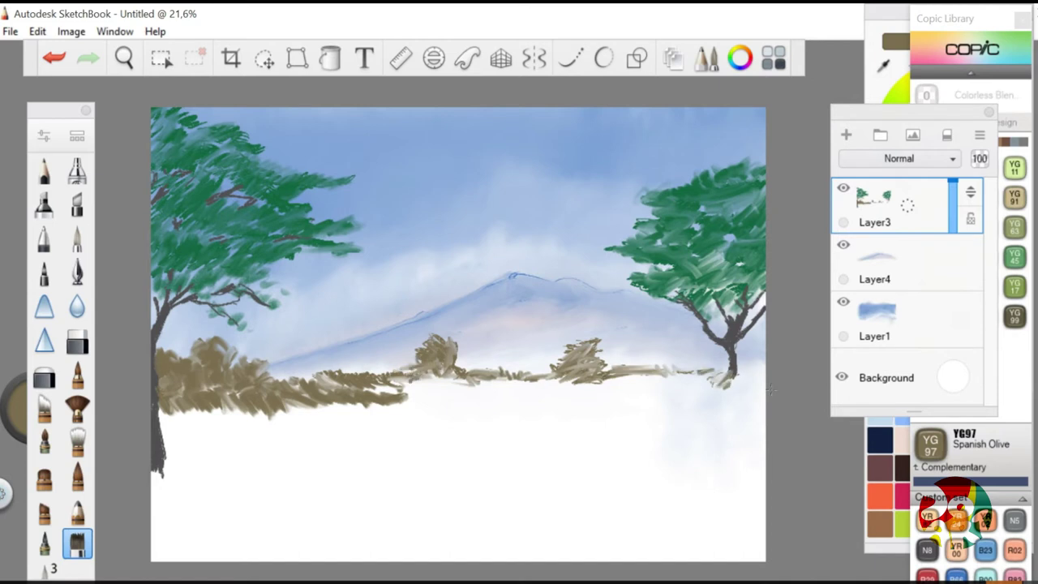
# Paint a green bush (RGB 23, 109, 66) under the right tree and shade the two small round bushes with the same green
pyautogui.click(18, 406)
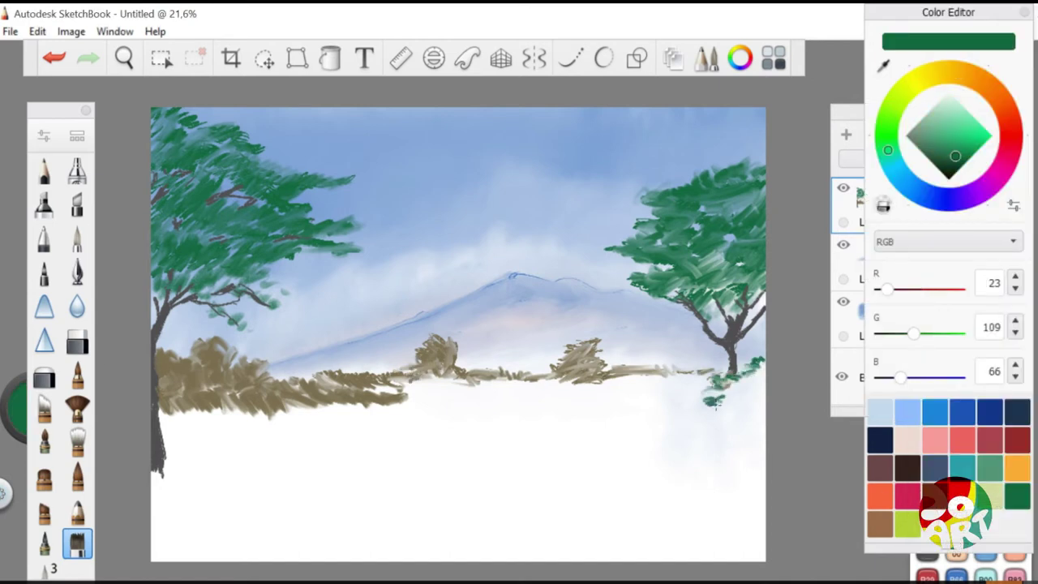
pyautogui.moveTo(751, 403); pyautogui.dragTo(756, 378)
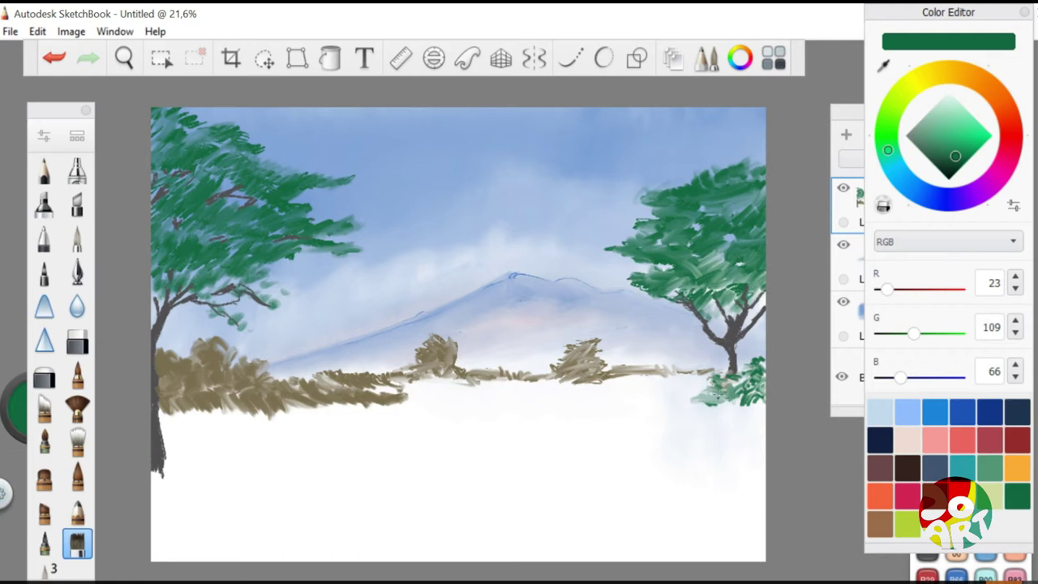
pyautogui.moveTo(571, 375); pyautogui.dragTo(591, 355)
pyautogui.click(77, 442)
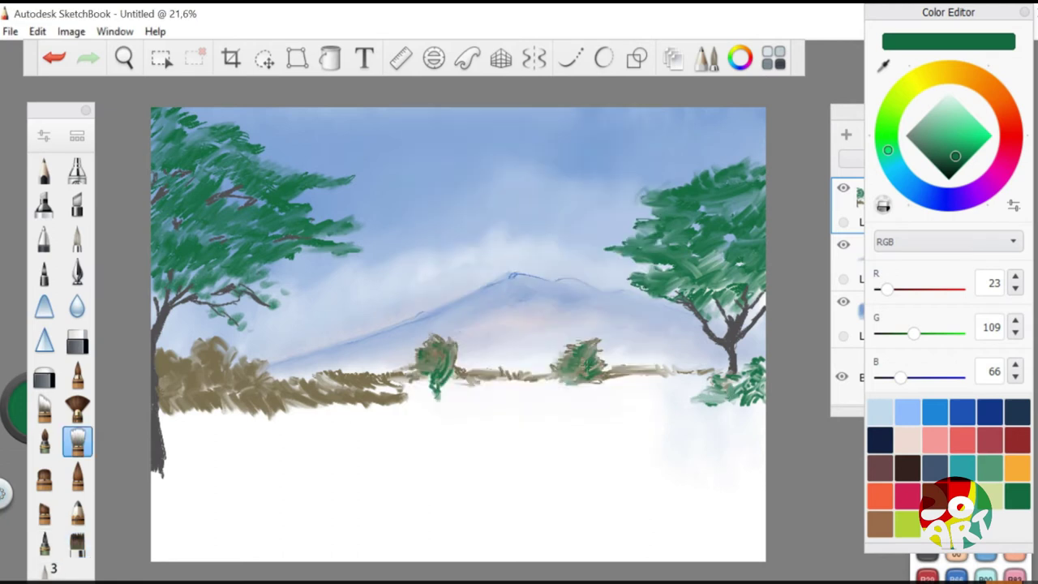
pyautogui.click(77, 544)
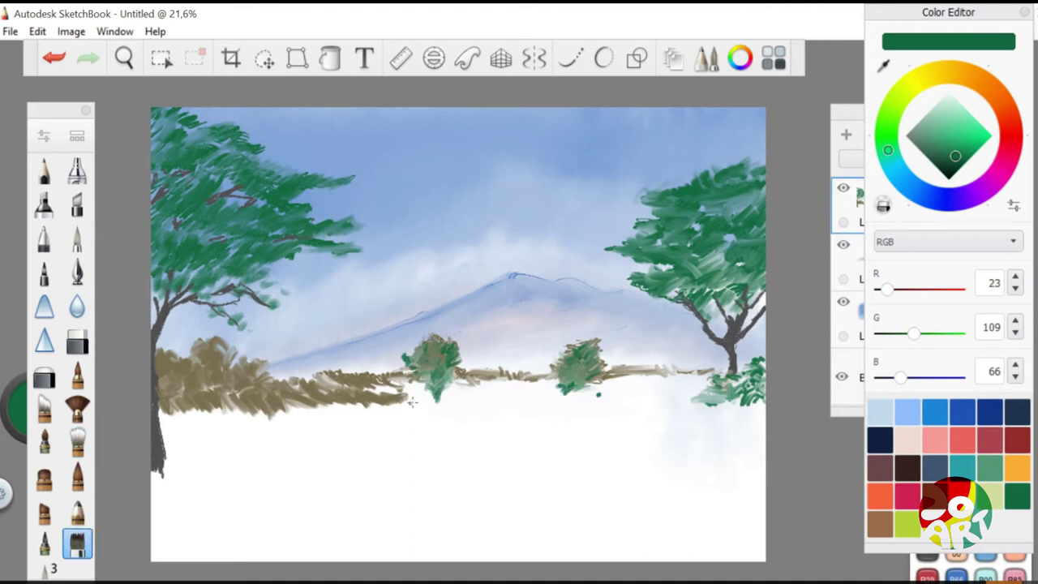
# Paint broad bands of lime green grass (RGB 181, 212, 58) across the ground below the bushes
pyautogui.click(907, 523)
pyautogui.moveTo(161, 415)
pyautogui.mouseDown()
pyautogui.moveTo(560, 385)
pyautogui.moveTo(438, 400)
pyautogui.moveTo(495, 393)
pyautogui.mouseUp()
pyautogui.click(43, 543)
pyautogui.moveTo(271, 434); pyautogui.dragTo(631, 412)
pyautogui.moveTo(536, 430)
pyautogui.mouseDown()
pyautogui.moveTo(167, 464)
pyautogui.moveTo(154, 480)
pyautogui.mouseUp()
pyautogui.moveTo(162, 533); pyautogui.dragTo(687, 484)
pyautogui.moveTo(567, 394); pyautogui.dragTo(670, 386)
pyautogui.moveTo(620, 409); pyautogui.dragTo(696, 402)
pyautogui.moveTo(760, 447); pyautogui.dragTo(676, 452)
pyautogui.moveTo(162, 444)
pyautogui.mouseDown()
pyautogui.moveTo(244, 449)
pyautogui.moveTo(648, 418)
pyautogui.mouseUp()
pyautogui.moveTo(162, 463); pyautogui.dragTo(685, 485)
pyautogui.moveTo(389, 512); pyautogui.dragTo(722, 493)
pyautogui.moveTo(730, 454); pyautogui.dragTo(633, 495)
pyautogui.moveTo(373, 487); pyautogui.dragTo(162, 510)
pyautogui.moveTo(397, 519); pyautogui.dragTo(154, 523)
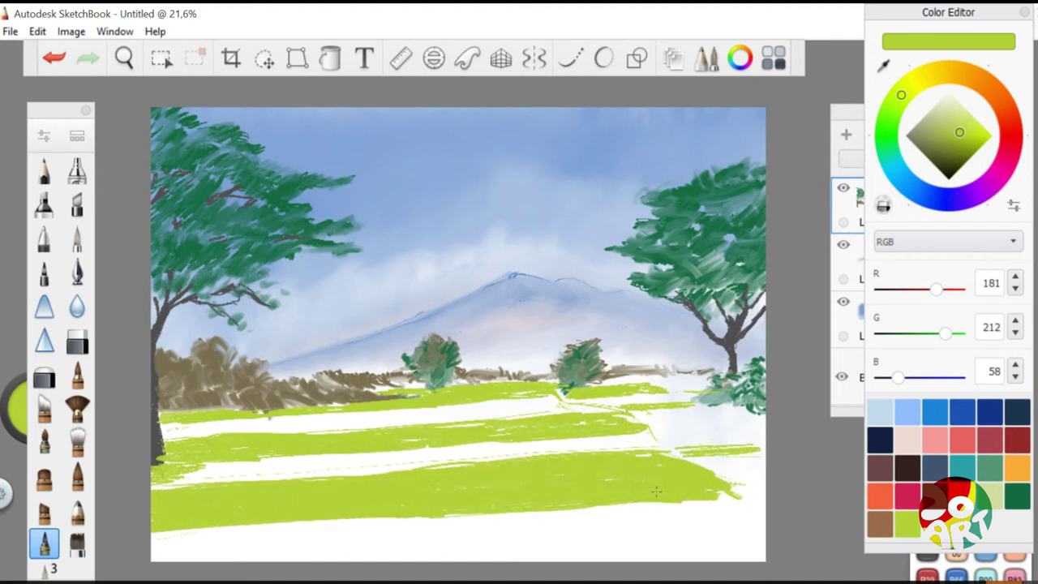
pyautogui.moveTo(721, 484); pyautogui.dragTo(657, 491)
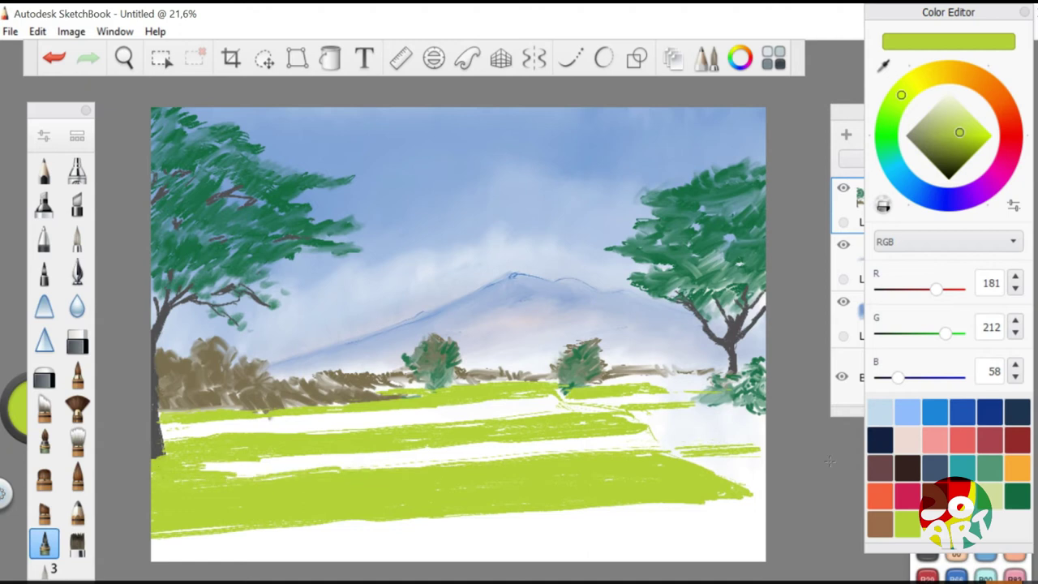
# Paint two YG67 Moss shadow bands across the grass from the left trunk and cover the remaining gaps with lime
pyautogui.click(1017, 496)
pyautogui.click(773, 57)
pyautogui.click(927, 316)
pyautogui.moveTo(159, 432)
pyautogui.mouseDown()
pyautogui.moveTo(404, 419)
pyautogui.moveTo(572, 409)
pyautogui.mouseUp()
pyautogui.moveTo(155, 457)
pyautogui.mouseDown()
pyautogui.moveTo(659, 434)
pyautogui.moveTo(379, 439)
pyautogui.moveTo(722, 447)
pyautogui.moveTo(213, 480)
pyautogui.moveTo(657, 440)
pyautogui.moveTo(594, 452)
pyautogui.moveTo(541, 435)
pyautogui.moveTo(640, 438)
pyautogui.mouseUp()
pyautogui.click(903, 523)
pyautogui.keyDown('alt'); pyautogui.click(596, 442); pyautogui.keyUp('alt')
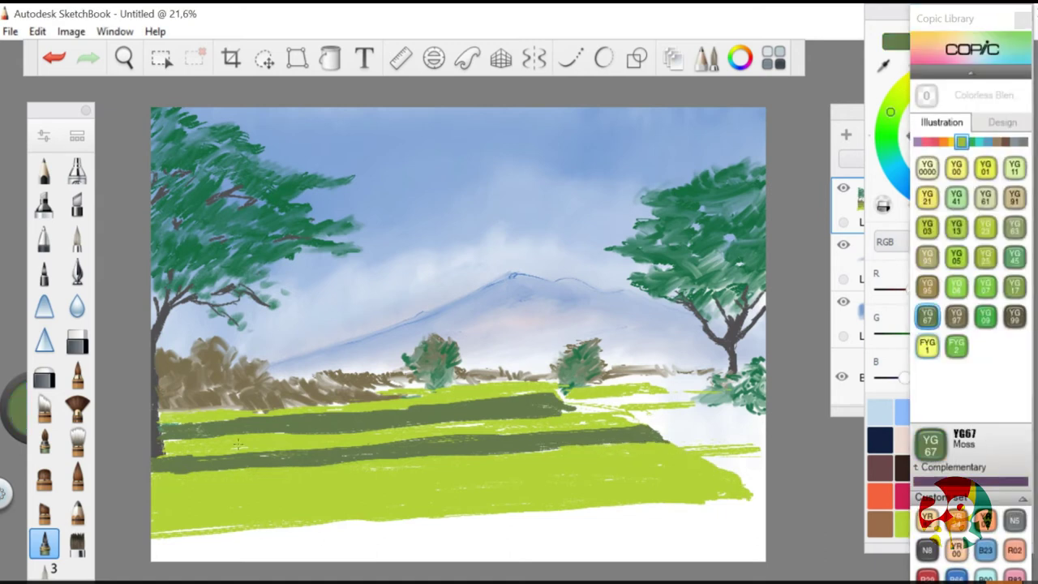
# Repaint the left trunk's base in N8 Neutral Gray and extend the moss shadows and lime grass toward the right tree
pyautogui.keyDown('alt'); pyautogui.click(153, 458); pyautogui.keyUp('alt')
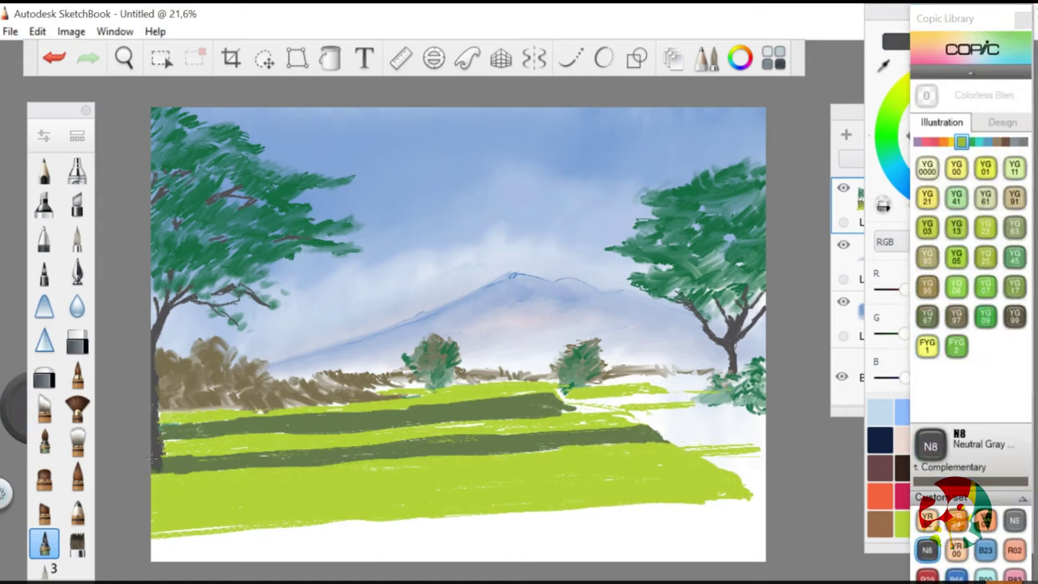
pyautogui.keyDown('alt'); pyautogui.click(572, 402); pyautogui.keyUp('alt')
pyautogui.moveTo(572, 402)
pyautogui.mouseDown()
pyautogui.moveTo(691, 399)
pyautogui.moveTo(706, 410)
pyautogui.moveTo(642, 381)
pyautogui.mouseUp()
pyautogui.keyDown('alt'); pyautogui.click(634, 419); pyautogui.keyUp('alt')
pyautogui.moveTo(634, 419)
pyautogui.mouseDown()
pyautogui.moveTo(755, 438)
pyautogui.moveTo(658, 430)
pyautogui.mouseUp()
# Fill the gaps in the hedge along the horizon with olive brown (RGB 125, 113, 83) sampled from the bushes
pyautogui.click(937, 504)
pyautogui.keyDown('alt'); pyautogui.click(604, 377); pyautogui.keyUp('alt')
pyautogui.moveTo(604, 378); pyautogui.dragTo(696, 376)
pyautogui.moveTo(371, 384); pyautogui.dragTo(422, 383)
pyautogui.moveTo(543, 381); pyautogui.dragTo(455, 380)
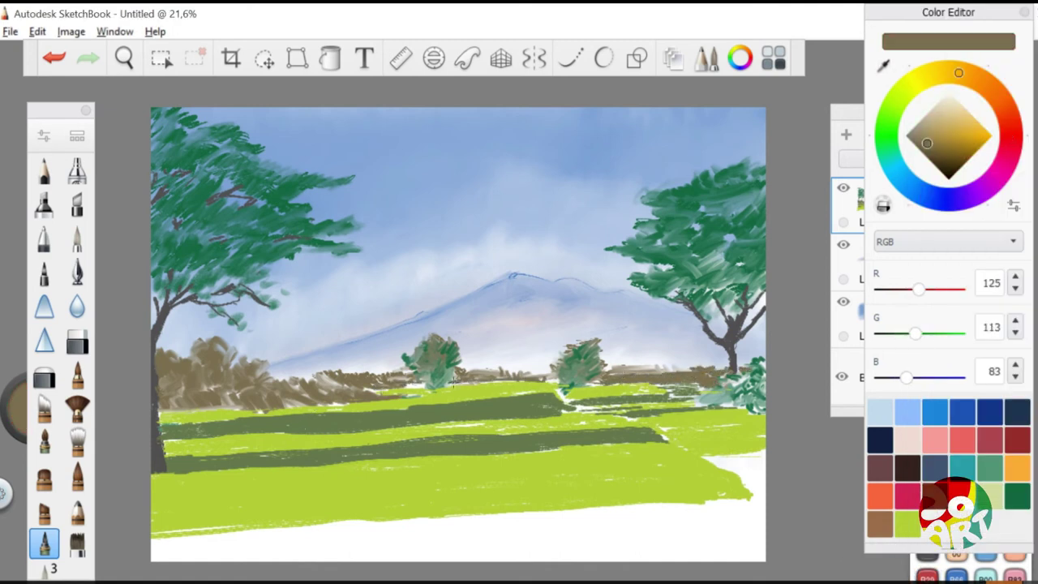
pyautogui.click(77, 543)
pyautogui.moveTo(367, 384); pyautogui.dragTo(546, 376)
pyautogui.moveTo(631, 371); pyautogui.dragTo(652, 376)
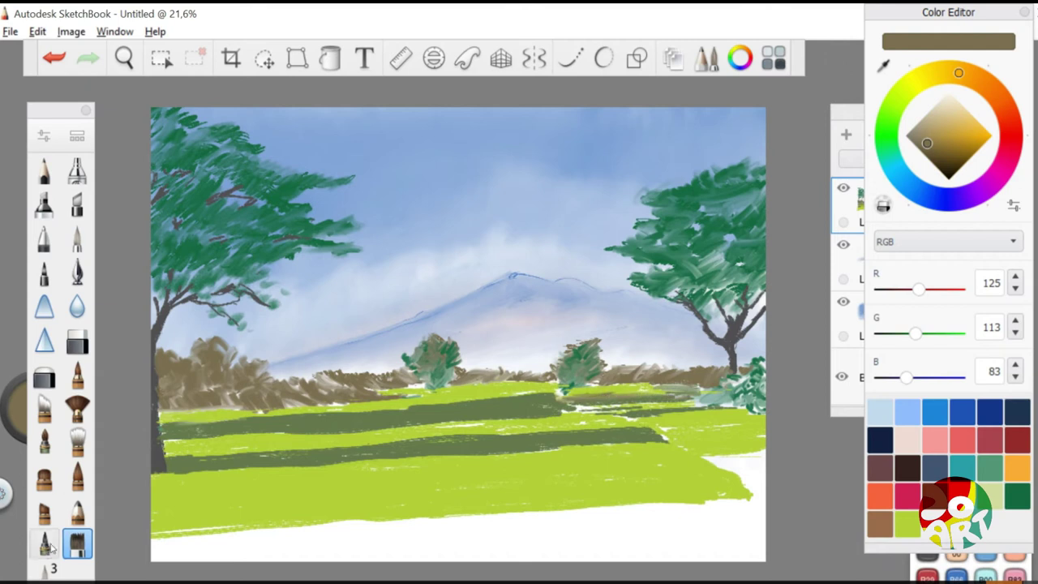
# Blend the ends and edges of the moss shadow bands into the lime grass
pyautogui.click(77, 441)
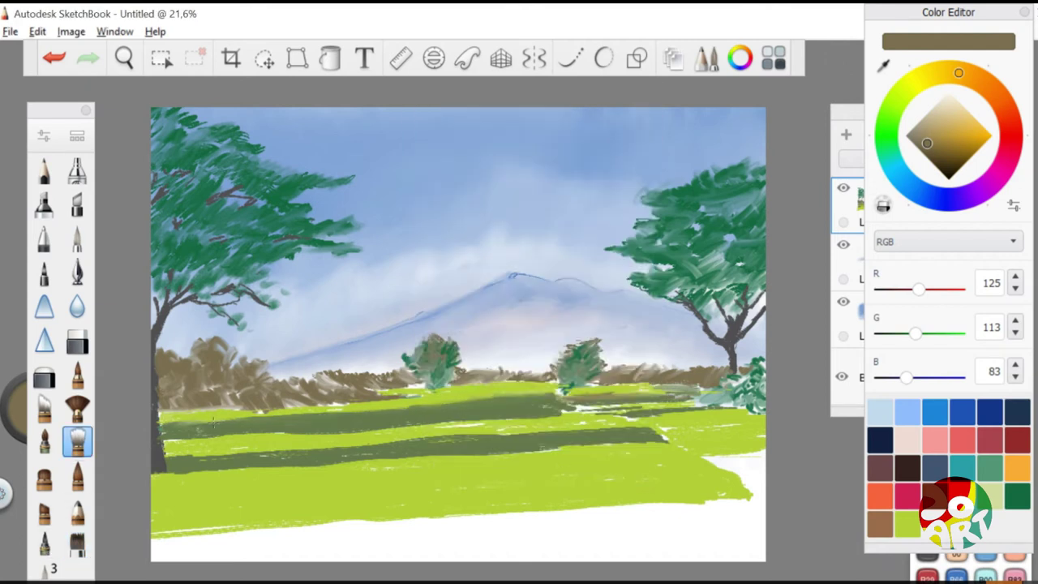
pyautogui.moveTo(569, 410); pyautogui.dragTo(702, 406)
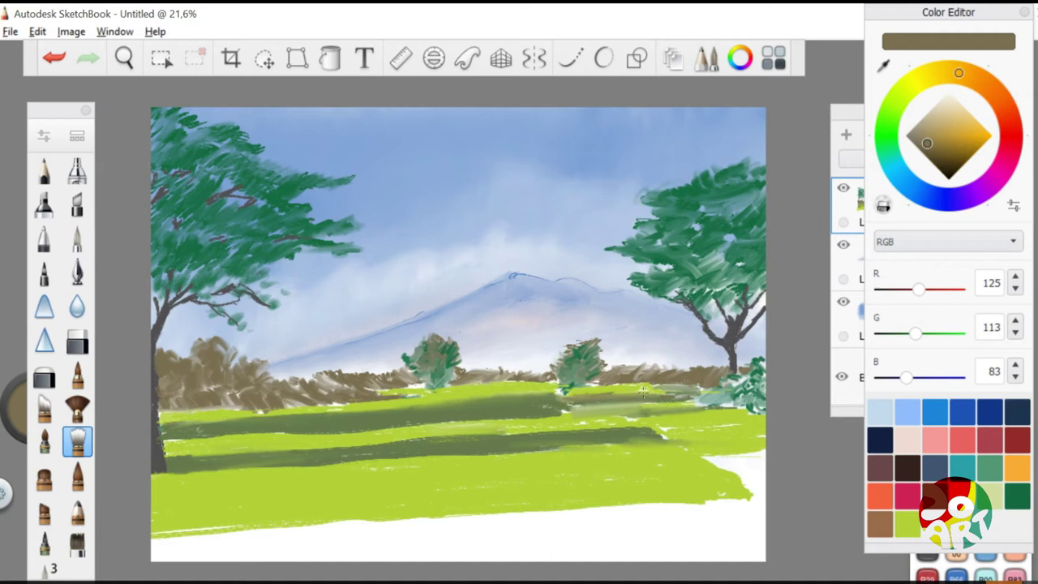
pyautogui.moveTo(162, 444); pyautogui.dragTo(584, 411)
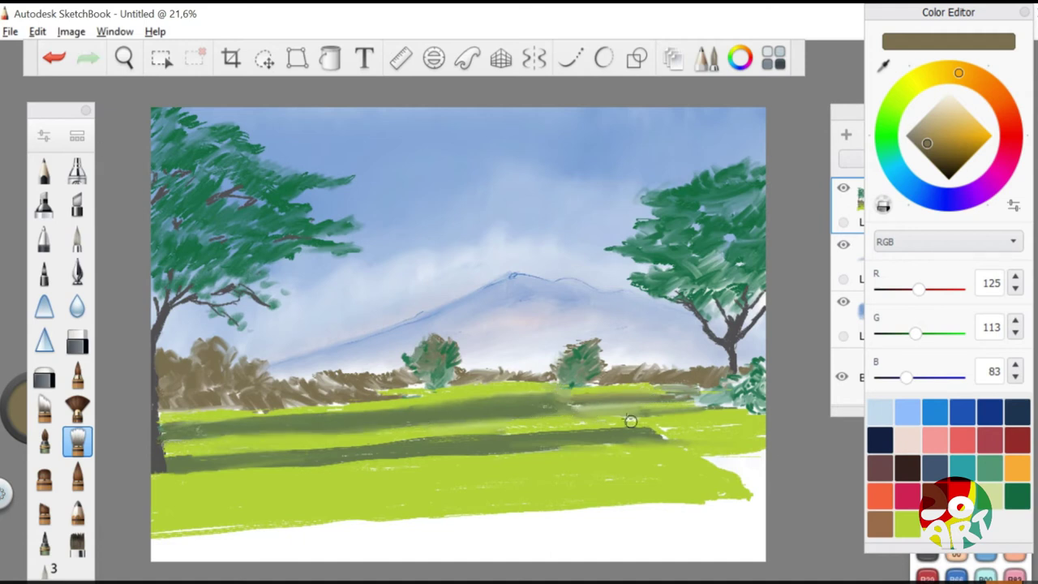
# Dab green grass tufts (RGB 84, 155, 120) across the meadow and along its lower edge
pyautogui.click(77, 543)
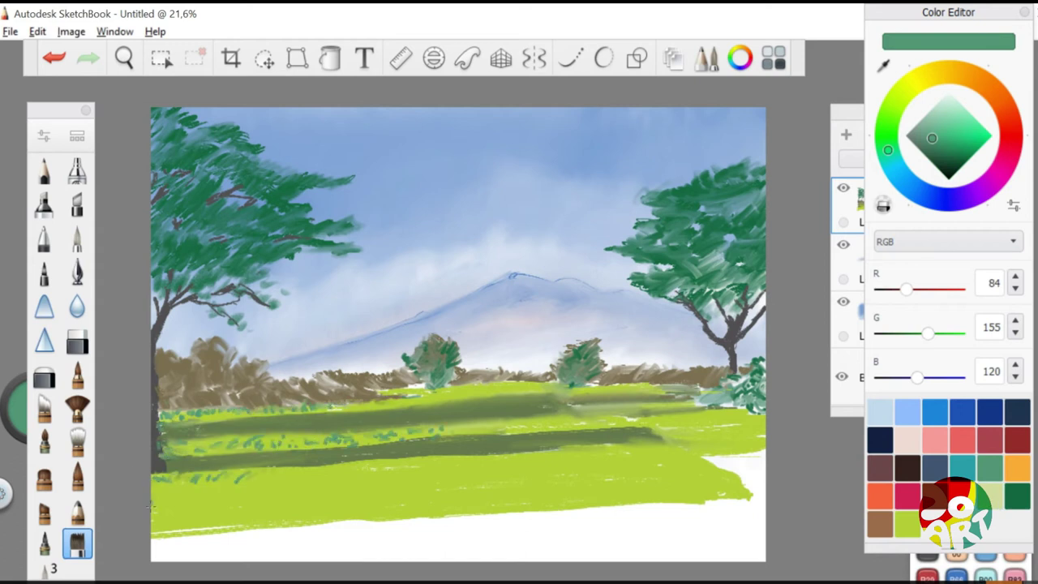
pyautogui.moveTo(219, 537); pyautogui.dragTo(258, 529)
pyautogui.moveTo(224, 515); pyautogui.dragTo(234, 499)
pyautogui.moveTo(236, 515); pyautogui.dragTo(245, 500)
pyautogui.moveTo(244, 493); pyautogui.dragTo(258, 485)
pyautogui.moveTo(392, 516); pyautogui.dragTo(423, 505)
pyautogui.moveTo(461, 513); pyautogui.dragTo(474, 497)
pyautogui.moveTo(500, 509); pyautogui.dragTo(506, 491)
pyautogui.moveTo(528, 508); pyautogui.dragTo(547, 496)
pyautogui.moveTo(661, 452); pyautogui.dragTo(682, 445)
pyautogui.moveTo(695, 462); pyautogui.dragTo(709, 455)
pyautogui.moveTo(676, 486); pyautogui.dragTo(691, 476)
pyautogui.moveTo(693, 492); pyautogui.dragTo(705, 487)
pyautogui.moveTo(487, 514); pyautogui.dragTo(451, 519)
pyautogui.moveTo(430, 520); pyautogui.dragTo(380, 527)
pyautogui.moveTo(279, 526); pyautogui.dragTo(173, 539)
# Blend the green tufts softly into the lime meadow
pyautogui.click(77, 441)
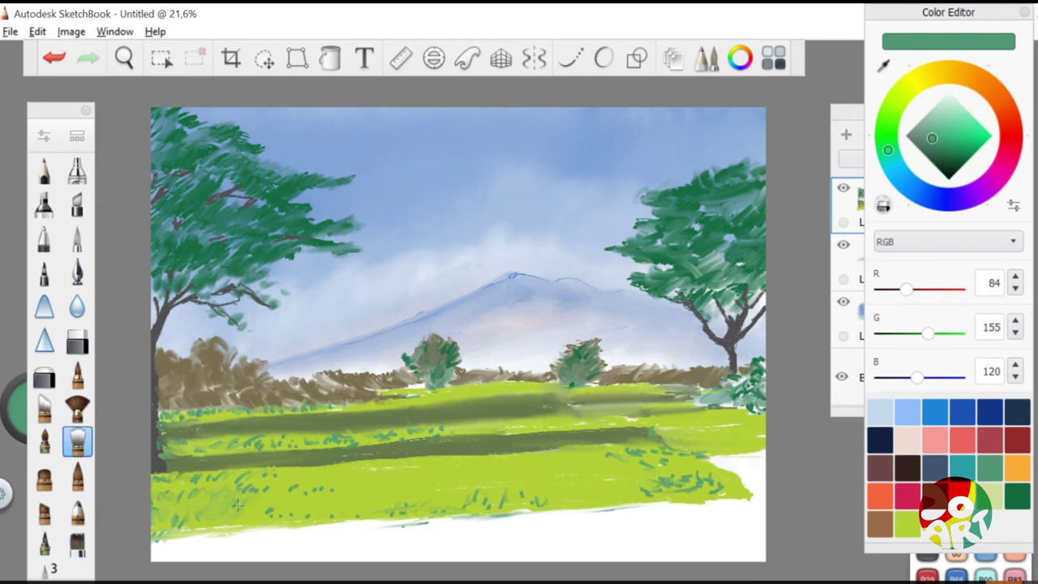
pyautogui.moveTo(243, 446); pyautogui.dragTo(357, 446)
pyautogui.moveTo(268, 512); pyautogui.dragTo(296, 486)
pyautogui.moveTo(328, 438); pyautogui.dragTo(417, 435)
pyautogui.moveTo(672, 438); pyautogui.dragTo(614, 453)
pyautogui.moveTo(724, 485); pyautogui.dragTo(641, 482)
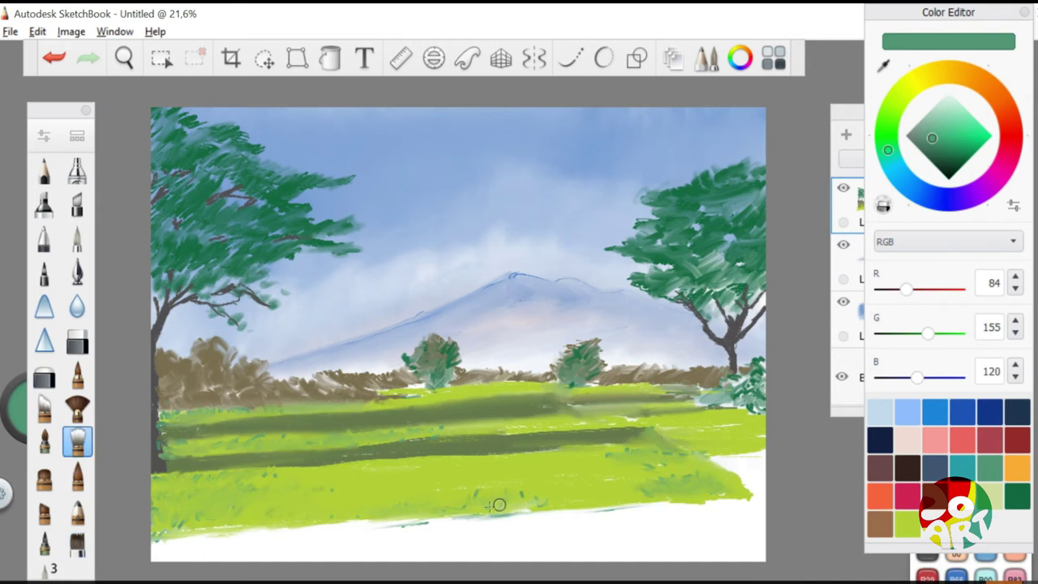
# Paint green grass over the meadow's left side and the white foreground, and blend the foreground strokes
pyautogui.doubleClick(77, 543)
pyautogui.moveTo(177, 416); pyautogui.dragTo(265, 410)
pyautogui.moveTo(162, 444); pyautogui.dragTo(197, 446)
pyautogui.moveTo(268, 410); pyautogui.dragTo(321, 408)
pyautogui.moveTo(194, 447); pyautogui.dragTo(344, 441)
pyautogui.moveTo(154, 490); pyautogui.dragTo(299, 471)
pyautogui.moveTo(154, 497)
pyautogui.mouseDown()
pyautogui.moveTo(172, 528)
pyautogui.moveTo(195, 524)
pyautogui.mouseUp()
pyautogui.moveTo(146, 539)
pyautogui.mouseDown()
pyautogui.moveTo(205, 531)
pyautogui.moveTo(215, 544)
pyautogui.moveTo(261, 520)
pyautogui.mouseUp()
pyautogui.moveTo(243, 559)
pyautogui.mouseDown()
pyautogui.moveTo(327, 525)
pyautogui.moveTo(487, 528)
pyautogui.mouseUp()
pyautogui.moveTo(419, 538); pyautogui.dragTo(566, 519)
pyautogui.moveTo(385, 545)
pyautogui.mouseDown()
pyautogui.moveTo(601, 503)
pyautogui.moveTo(673, 460)
pyautogui.moveTo(702, 474)
pyautogui.moveTo(763, 443)
pyautogui.mouseUp()
pyautogui.moveTo(673, 488); pyautogui.dragTo(519, 526)
pyautogui.moveTo(362, 538)
pyautogui.mouseDown()
pyautogui.moveTo(493, 528)
pyautogui.moveTo(308, 539)
pyautogui.moveTo(616, 493)
pyautogui.moveTo(730, 446)
pyautogui.moveTo(720, 485)
pyautogui.moveTo(568, 536)
pyautogui.mouseUp()
pyautogui.moveTo(649, 511); pyautogui.dragTo(280, 558)
pyautogui.click(77, 441)
pyautogui.moveTo(199, 555); pyautogui.dragTo(288, 558)
pyautogui.moveTo(336, 520)
pyautogui.mouseDown()
pyautogui.moveTo(617, 520)
pyautogui.moveTo(738, 485)
pyautogui.moveTo(567, 535)
pyautogui.moveTo(635, 506)
pyautogui.moveTo(754, 503)
pyautogui.mouseUp()
# Add more green blades along the foreground and smudge them, together with the bush under the right tree
pyautogui.click(77, 475)
pyautogui.moveTo(519, 552); pyautogui.dragTo(280, 555)
pyautogui.moveTo(730, 503)
pyautogui.mouseDown()
pyautogui.moveTo(264, 552)
pyautogui.moveTo(163, 540)
pyautogui.moveTo(235, 496)
pyautogui.moveTo(387, 498)
pyautogui.moveTo(308, 442)
pyautogui.moveTo(390, 442)
pyautogui.mouseUp()
pyautogui.click(77, 441)
pyautogui.moveTo(275, 409)
pyautogui.mouseDown()
pyautogui.moveTo(378, 407)
pyautogui.moveTo(247, 485)
pyautogui.mouseUp()
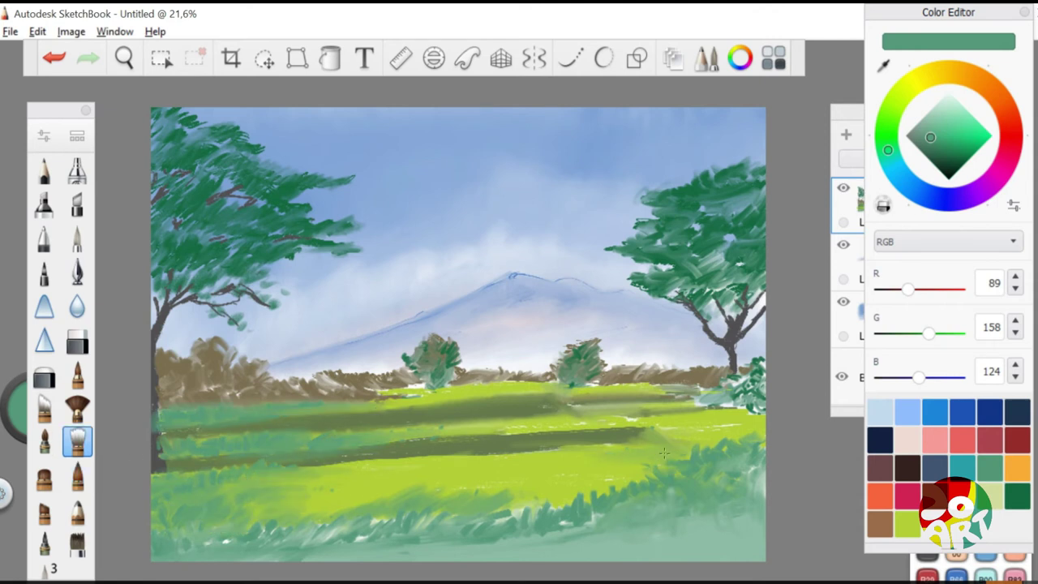
pyautogui.moveTo(506, 518); pyautogui.dragTo(347, 539)
pyautogui.moveTo(517, 523); pyautogui.dragTo(758, 477)
pyautogui.moveTo(718, 402)
pyautogui.mouseDown()
pyautogui.moveTo(754, 381)
pyautogui.moveTo(702, 393)
pyautogui.mouseUp()
# Repaint the left tree's trunk in N8 Neutral Gray and hatch lime highlights (RGB 181, 212, 58) over the grass beside it
pyautogui.click(932, 562)
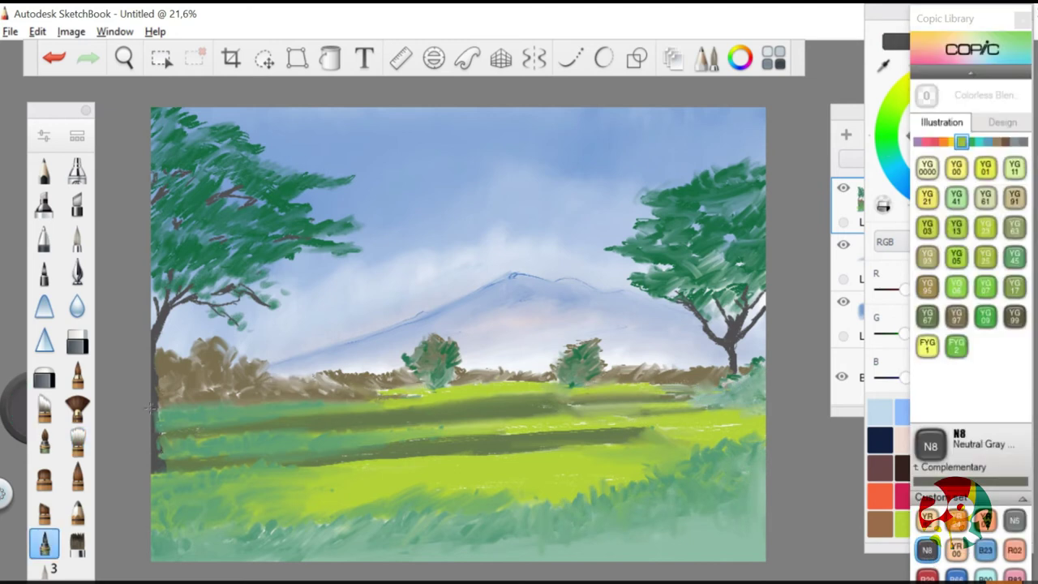
pyautogui.keyDown('alt'); pyautogui.click(288, 461); pyautogui.keyUp('alt')
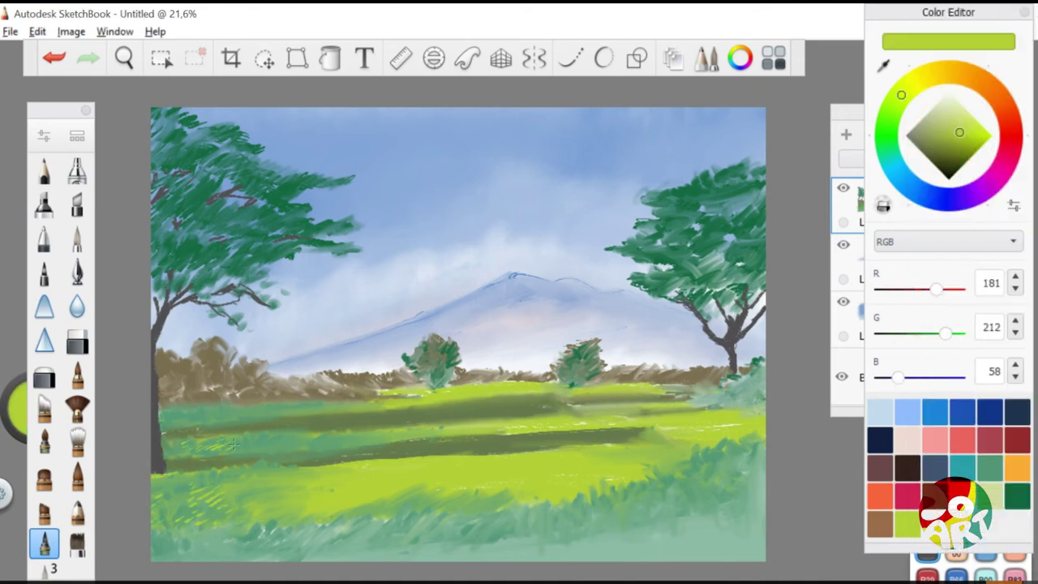
# Brush sampled olive (RGB 139, 134, 99) along the hedge's base and refresh the meadow bands with sampled lime
pyautogui.keyDown('alt'); pyautogui.click(231, 393); pyautogui.keyUp('alt')
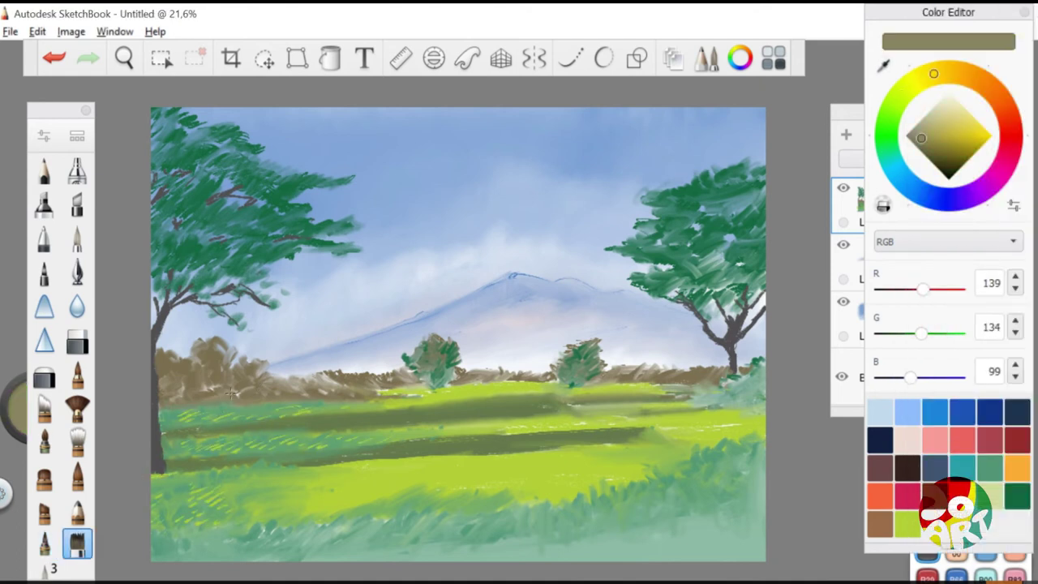
pyautogui.moveTo(248, 395); pyautogui.dragTo(615, 403)
pyautogui.keyDown('alt'); pyautogui.click(638, 398); pyautogui.keyUp('alt')
pyautogui.keyDown('alt'); pyautogui.click(305, 446); pyautogui.keyUp('alt')
pyautogui.moveTo(389, 405); pyautogui.dragTo(677, 395)
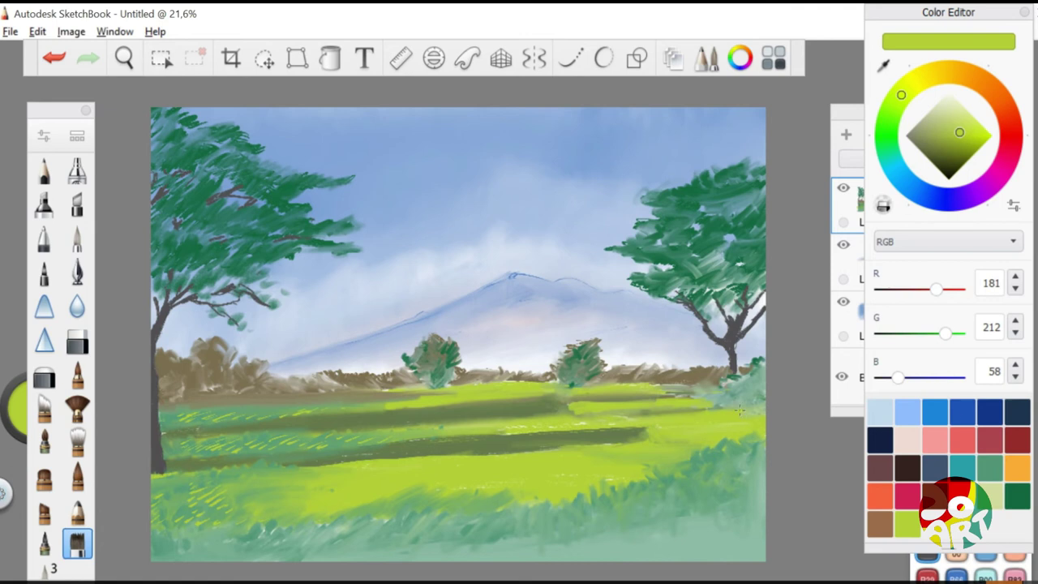
# Darken the meadow's shadow bands and the base of the hedge with N8 Neutral Gray strokes
pyautogui.click(706, 58)
pyautogui.moveTo(198, 433); pyautogui.dragTo(370, 423)
pyautogui.moveTo(170, 464); pyautogui.dragTo(610, 440)
pyautogui.moveTo(162, 403)
pyautogui.mouseDown()
pyautogui.moveTo(336, 395)
pyautogui.moveTo(206, 379)
pyautogui.moveTo(278, 388)
pyautogui.mouseUp()
pyautogui.moveTo(459, 380)
pyautogui.mouseDown()
pyautogui.moveTo(730, 378)
pyautogui.moveTo(700, 393)
pyautogui.mouseUp()
# Paint N8 Neutral Gray shadows and twigs into the foliage of both trees
pyautogui.moveTo(660, 257)
pyautogui.mouseDown()
pyautogui.moveTo(746, 271)
pyautogui.moveTo(751, 231)
pyautogui.moveTo(725, 198)
pyautogui.mouseUp()
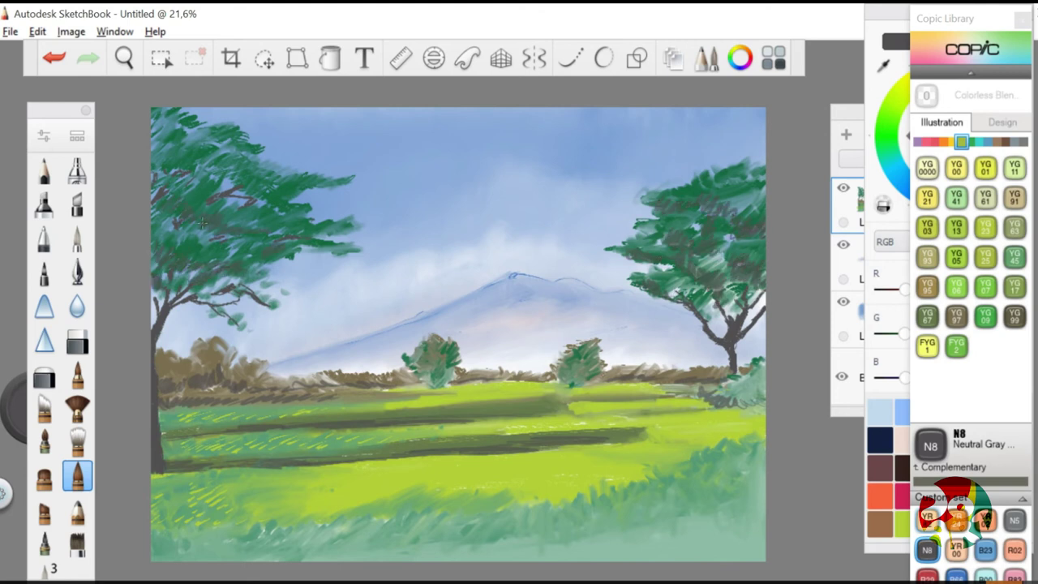
pyautogui.moveTo(180, 154)
pyautogui.mouseDown()
pyautogui.moveTo(207, 131)
pyautogui.moveTo(245, 153)
pyautogui.mouseUp()
pyautogui.moveTo(216, 132); pyautogui.dragTo(233, 127)
pyautogui.moveTo(230, 218)
pyautogui.mouseDown()
pyautogui.moveTo(261, 210)
pyautogui.moveTo(288, 222)
pyautogui.mouseUp()
# Paint lighter green highlights over the tree crowns, using RGB 84, 155, 120 and lighter tones on the right tree
pyautogui.click(990, 468)
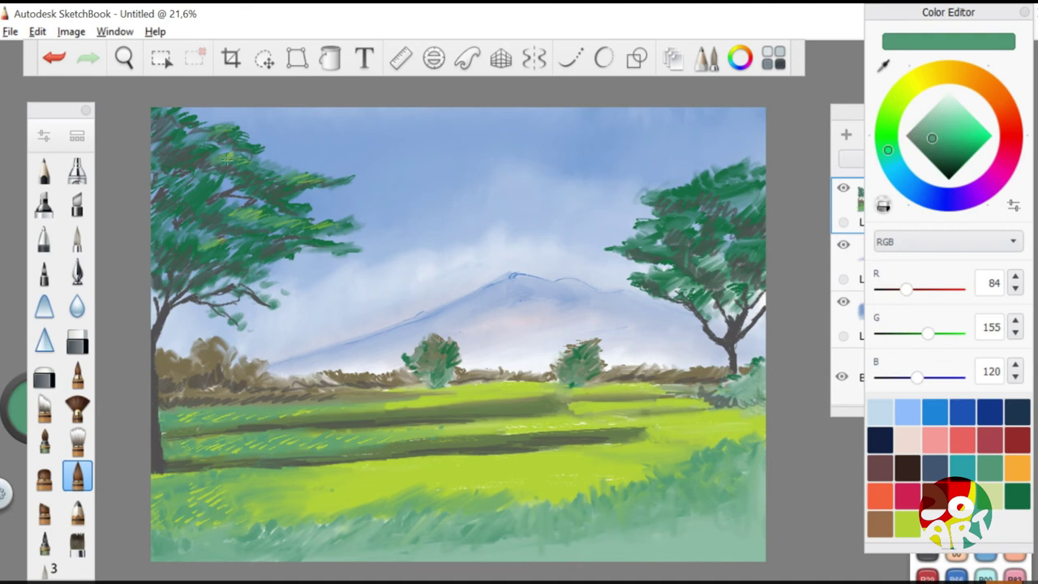
pyautogui.keyDown('alt'); pyautogui.click(733, 253); pyautogui.keyUp('alt')
pyautogui.moveTo(746, 255); pyautogui.dragTo(762, 244)
pyautogui.moveTo(669, 199); pyautogui.dragTo(743, 178)
pyautogui.moveTo(644, 235)
pyautogui.mouseDown()
pyautogui.moveTo(681, 215)
pyautogui.moveTo(758, 247)
pyautogui.moveTo(678, 202)
pyautogui.mouseUp()
pyautogui.moveTo(759, 172)
pyautogui.mouseDown()
pyautogui.moveTo(737, 185)
pyautogui.moveTo(704, 177)
pyautogui.mouseUp()
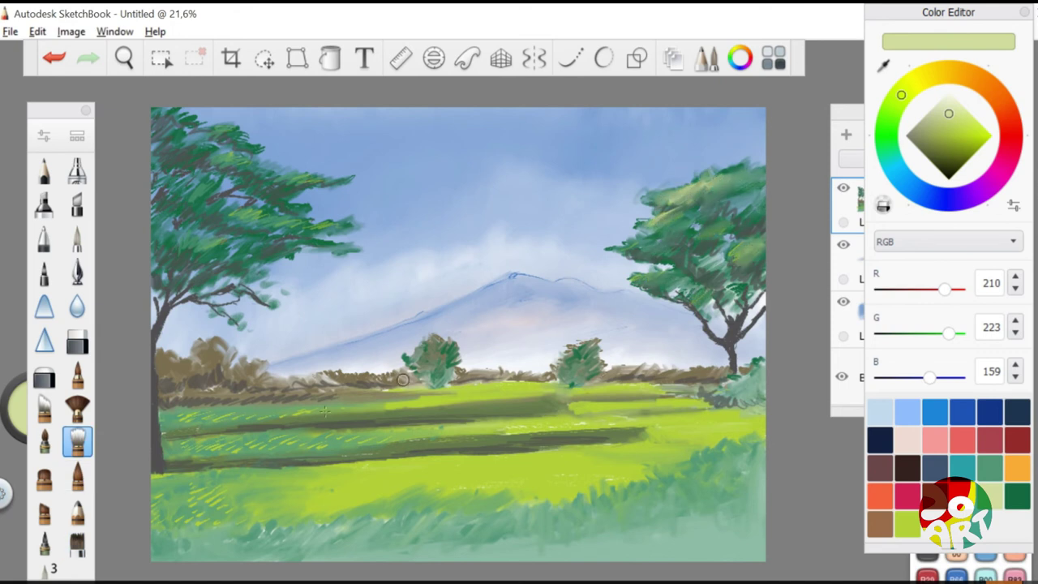
# Dab pale green highlights (RGB 210, 223, 159) onto the left tree's foliage and blend them in
pyautogui.click(78, 544)
pyautogui.click(292, 220)
pyautogui.click(253, 214)
pyautogui.click(285, 175)
pyautogui.click(326, 224)
pyautogui.click(207, 200)
pyautogui.click(233, 134)
pyautogui.click(78, 442)
pyautogui.moveTo(235, 212); pyautogui.dragTo(288, 253)
pyautogui.moveTo(256, 174); pyautogui.dragTo(291, 180)
pyautogui.moveTo(213, 138); pyautogui.dragTo(232, 131)
pyautogui.moveTo(288, 235); pyautogui.dragTo(334, 220)
pyautogui.moveTo(249, 180); pyautogui.dragTo(264, 175)
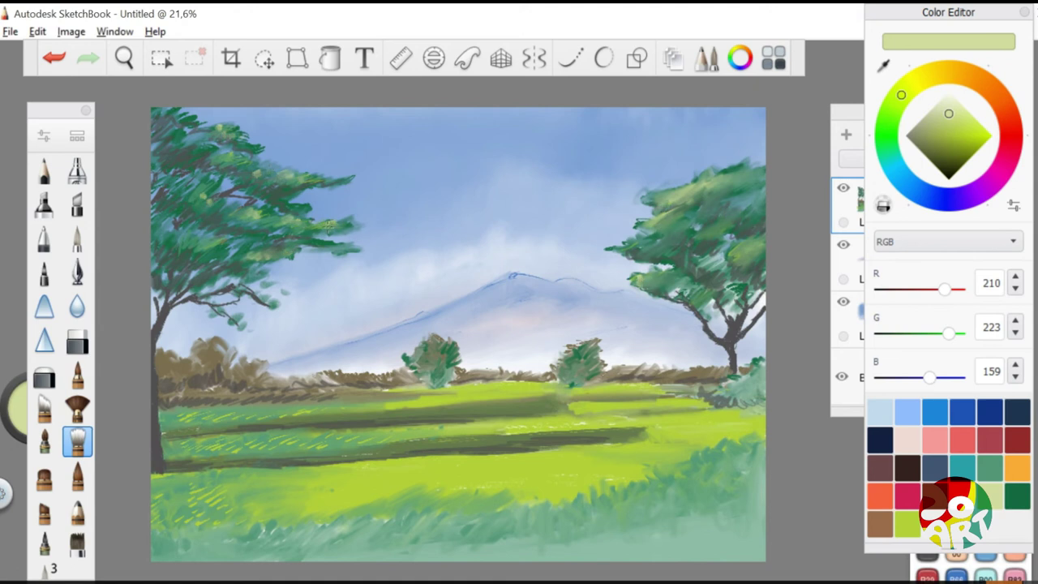
# Dab pale green highlights (RGB 210, 223, 159) across the sunlit meadow and the two middle bushes and blend them in
pyautogui.click(78, 543)
pyautogui.moveTo(485, 459); pyautogui.dragTo(697, 448)
pyautogui.moveTo(407, 467); pyautogui.dragTo(578, 477)
pyautogui.moveTo(465, 430); pyautogui.dragTo(552, 422)
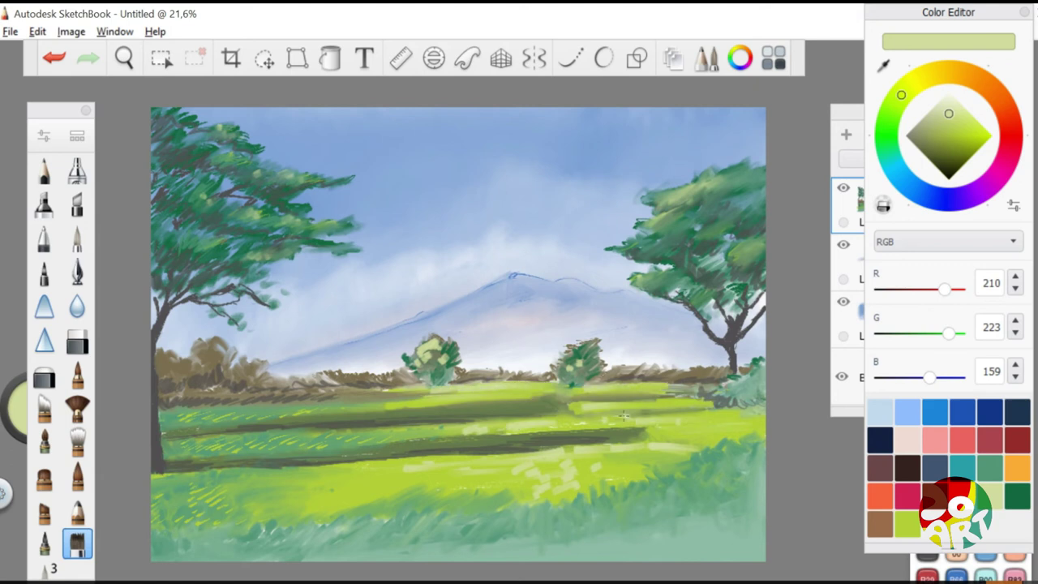
pyautogui.click(77, 442)
pyautogui.moveTo(544, 490); pyautogui.dragTo(558, 458)
pyautogui.moveTo(485, 452); pyautogui.dragTo(604, 448)
pyautogui.moveTo(415, 370)
pyautogui.mouseDown()
pyautogui.moveTo(448, 347)
pyautogui.moveTo(578, 363)
pyautogui.mouseUp()
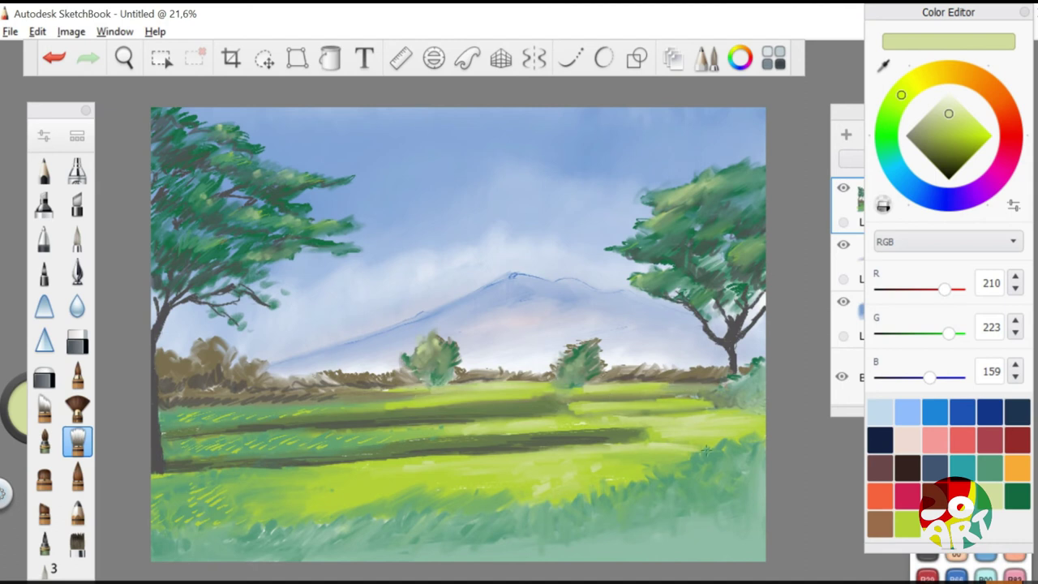
# Dab pale green grass highlights (RGB 210, 223, 159) along the foreground grass edge and blend them upward
pyautogui.click(78, 543)
pyautogui.moveTo(315, 519); pyautogui.dragTo(375, 516)
pyautogui.moveTo(631, 491)
pyautogui.mouseDown()
pyautogui.moveTo(733, 455)
pyautogui.moveTo(470, 511)
pyautogui.moveTo(156, 539)
pyautogui.mouseUp()
pyautogui.click(78, 441)
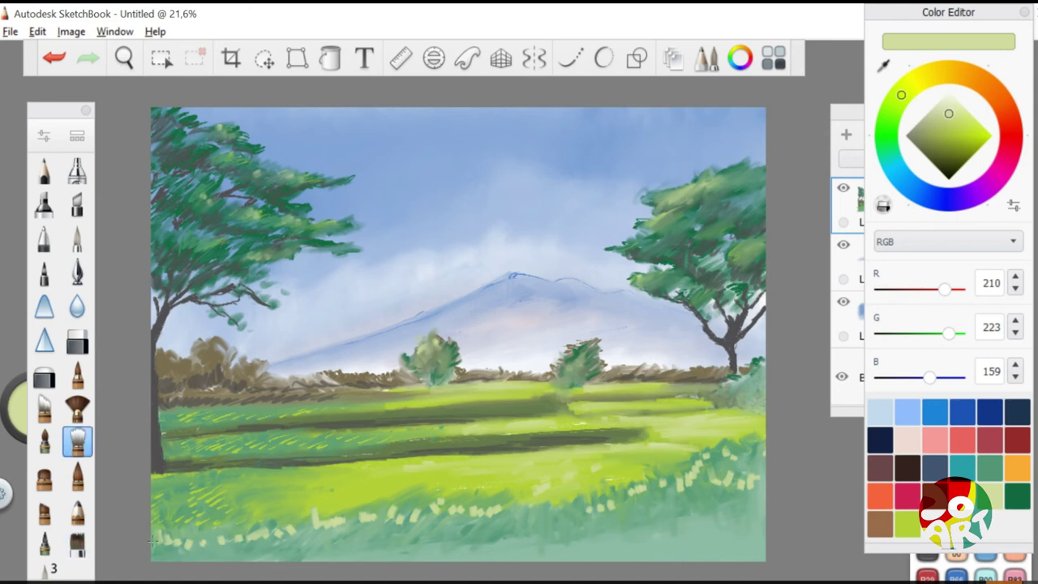
pyautogui.moveTo(320, 543); pyautogui.dragTo(401, 525)
pyautogui.moveTo(573, 525); pyautogui.dragTo(754, 454)
# Paint yellow-green strokes (RGB 181, 212, 58) along the meadow's shadow bands and blend their edges
pyautogui.keyDown('alt'); pyautogui.click(519, 462); pyautogui.keyUp('alt')
pyautogui.click(78, 476)
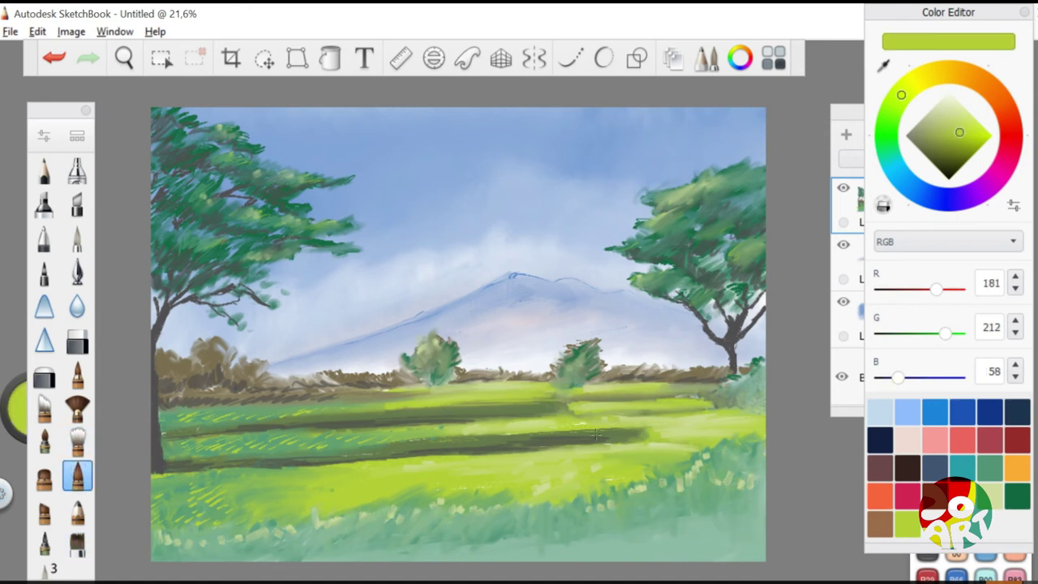
pyautogui.moveTo(302, 458)
pyautogui.mouseDown()
pyautogui.moveTo(584, 442)
pyautogui.moveTo(341, 455)
pyautogui.mouseUp()
pyautogui.click(78, 442)
pyautogui.moveTo(553, 426); pyautogui.dragTo(586, 448)
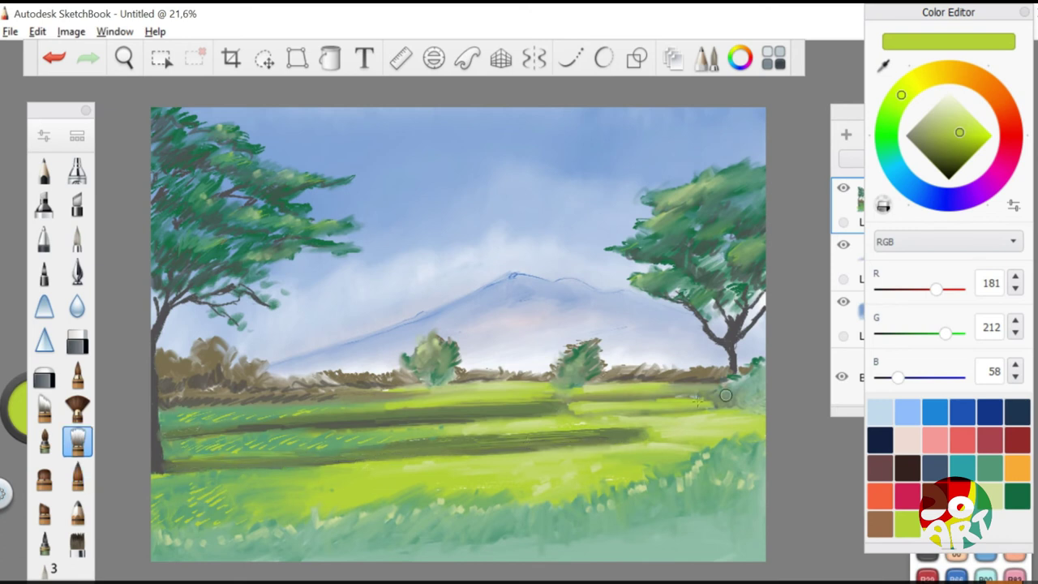
# Define the meadow's shadow band edges with N8 Neutral Gray and yellow-green (RGB 181, 212, 58) strokes
pyautogui.click(927, 559)
pyautogui.click(77, 475)
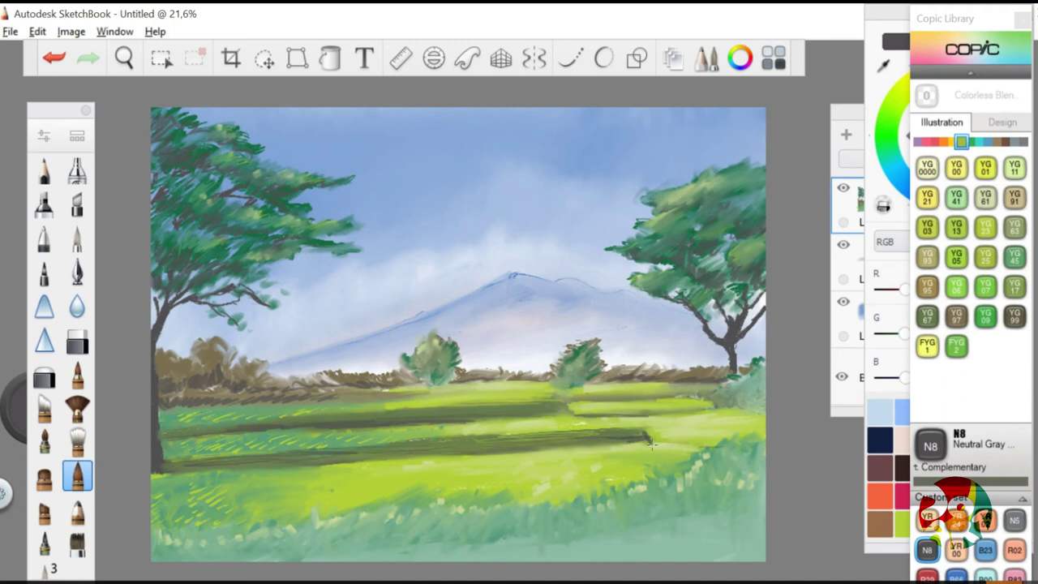
pyautogui.press('b')
pyautogui.keyDown('alt'); pyautogui.click(167, 470); pyautogui.keyUp('alt')
pyautogui.press('b')
pyautogui.moveTo(232, 464)
pyautogui.mouseDown()
pyautogui.moveTo(333, 467)
pyautogui.moveTo(592, 444)
pyautogui.mouseUp()
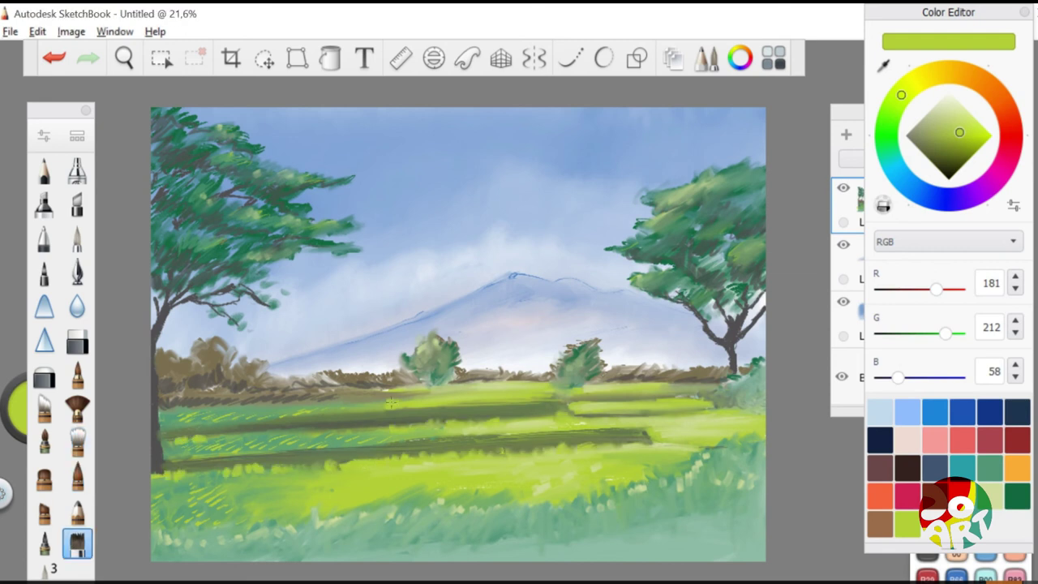
# Add green strokes (RGB 84, 155, 120) to the meadow beside the left tree and blend them with the hedge base
pyautogui.keyDown('alt'); pyautogui.click(255, 467); pyautogui.keyUp('alt')
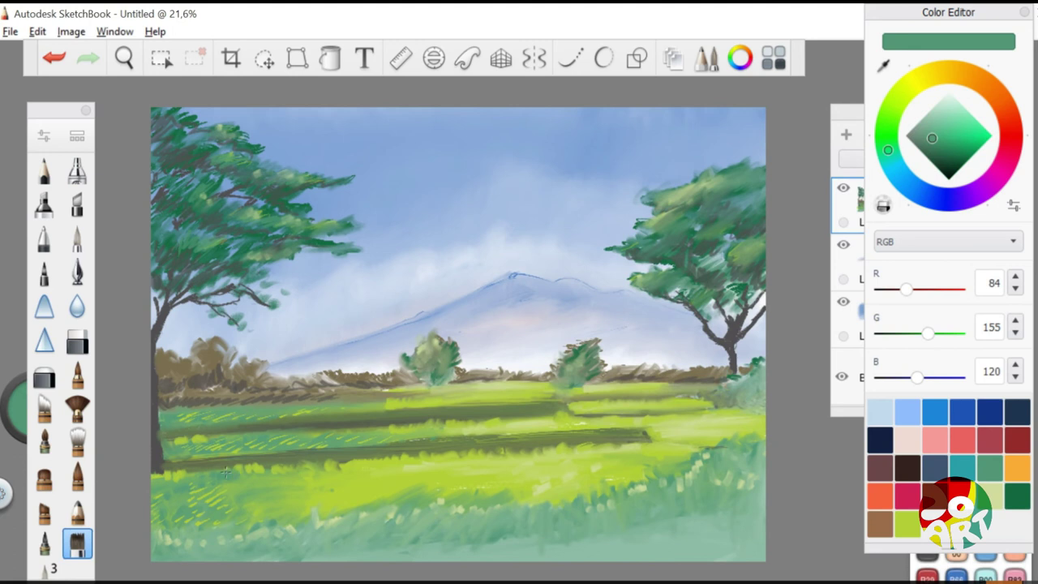
pyautogui.moveTo(181, 474); pyautogui.dragTo(314, 465)
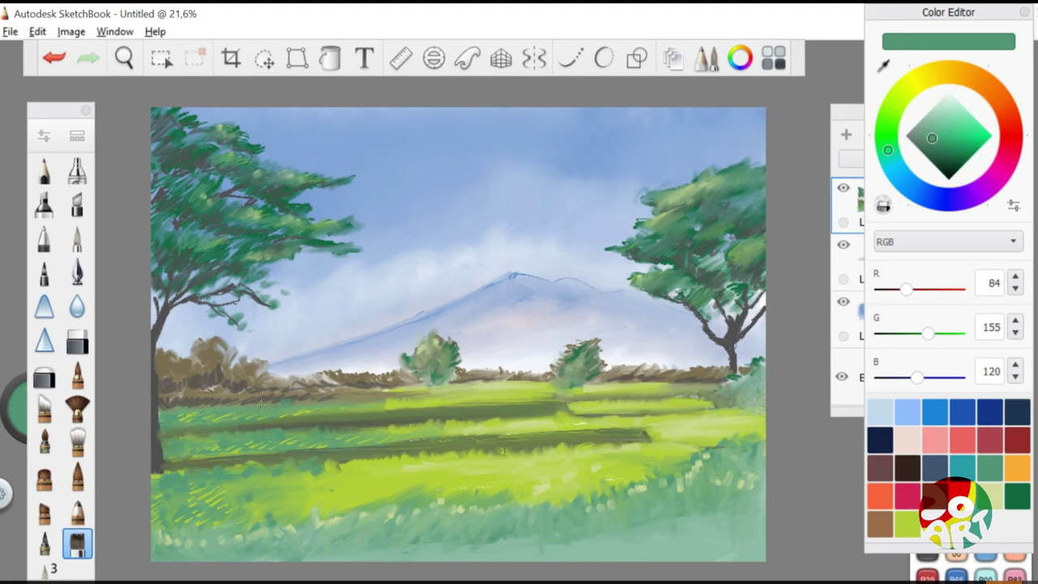
pyautogui.click(77, 442)
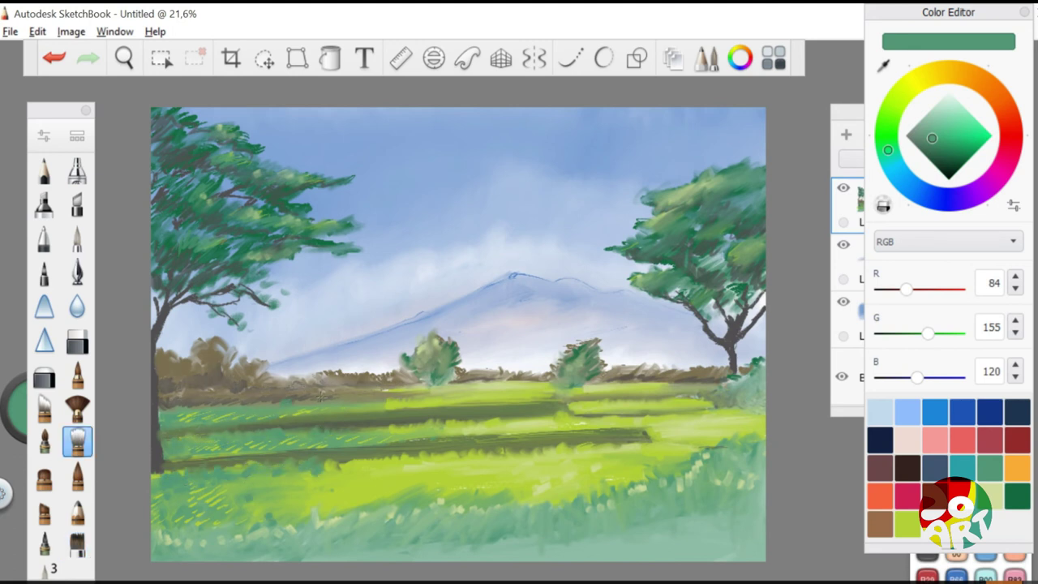
# Shade the base of the bush under the right tree with N8 Neutral Gray and soften the mountain's left foot on Layer4
pyautogui.hotkey('ctrl', 'alt', 'c')
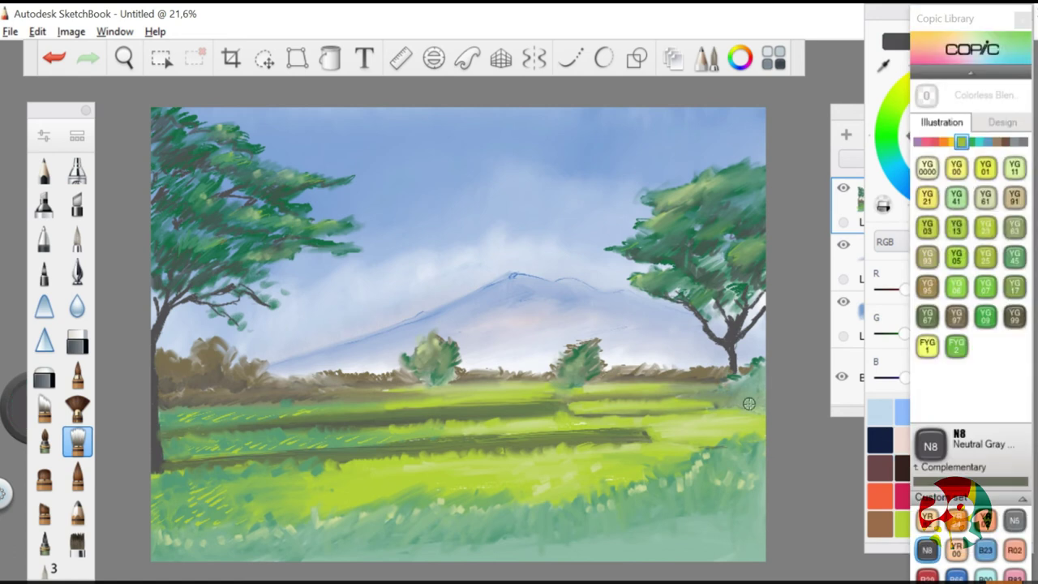
pyautogui.moveTo(749, 403)
pyautogui.mouseDown()
pyautogui.moveTo(704, 405)
pyautogui.moveTo(747, 398)
pyautogui.mouseUp()
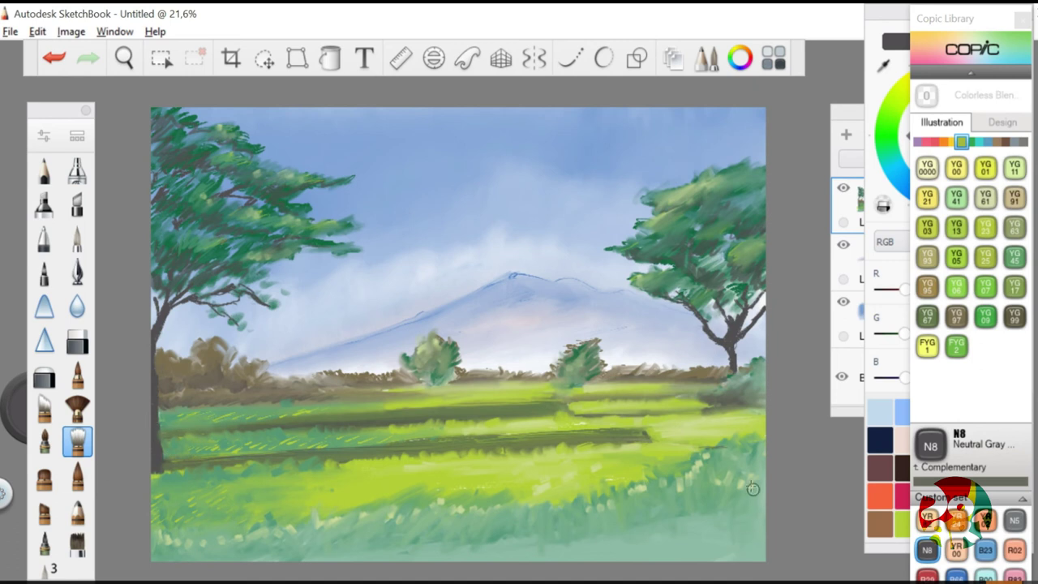
pyautogui.click(863, 261)
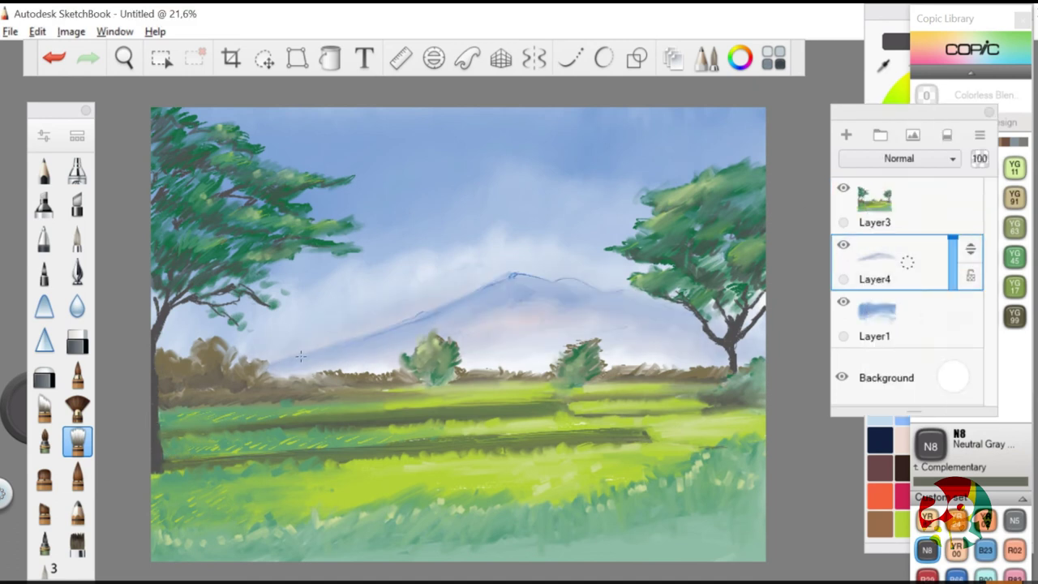
pyautogui.click(77, 474)
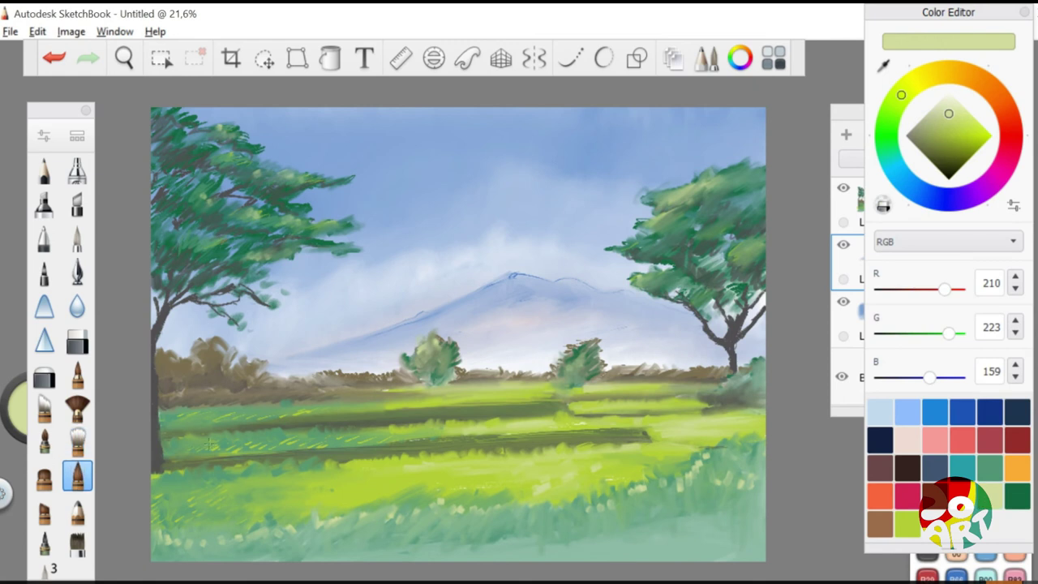
# Scatter pale green dabs (RGB 210, 223, 159) across the meadow bands on Layer3 and blend them into grass texture
pyautogui.click(77, 543)
pyautogui.moveTo(233, 438)
pyautogui.mouseDown()
pyautogui.moveTo(295, 427)
pyautogui.moveTo(203, 503)
pyautogui.moveTo(356, 475)
pyautogui.moveTo(324, 410)
pyautogui.mouseUp()
pyautogui.moveTo(373, 479)
pyautogui.mouseDown()
pyautogui.moveTo(397, 461)
pyautogui.moveTo(497, 462)
pyautogui.mouseUp()
pyautogui.click(77, 440)
pyautogui.moveTo(211, 479); pyautogui.dragTo(284, 475)
pyautogui.moveTo(191, 499); pyautogui.dragTo(357, 474)
pyautogui.moveTo(414, 495); pyautogui.dragTo(560, 470)
pyautogui.moveTo(178, 442); pyautogui.dragTo(373, 440)
pyautogui.moveTo(179, 415)
pyautogui.mouseDown()
pyautogui.moveTo(341, 412)
pyautogui.moveTo(404, 430)
pyautogui.mouseUp()
pyautogui.moveTo(154, 480); pyautogui.dragTo(324, 467)
# Rework the meadow's right edge with dark green (RGB 23, 109, 66), yellow-green (181, 212, 58) and soft green (119, 175, 126) strokes
pyautogui.click(77, 544)
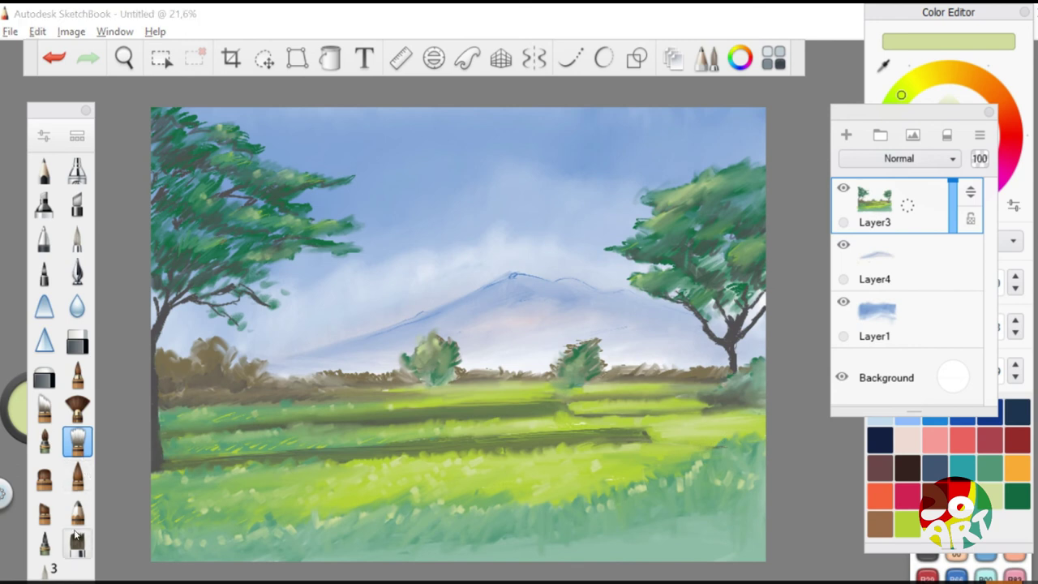
pyautogui.keyDown('alt'); pyautogui.click(712, 438); pyautogui.keyUp('alt')
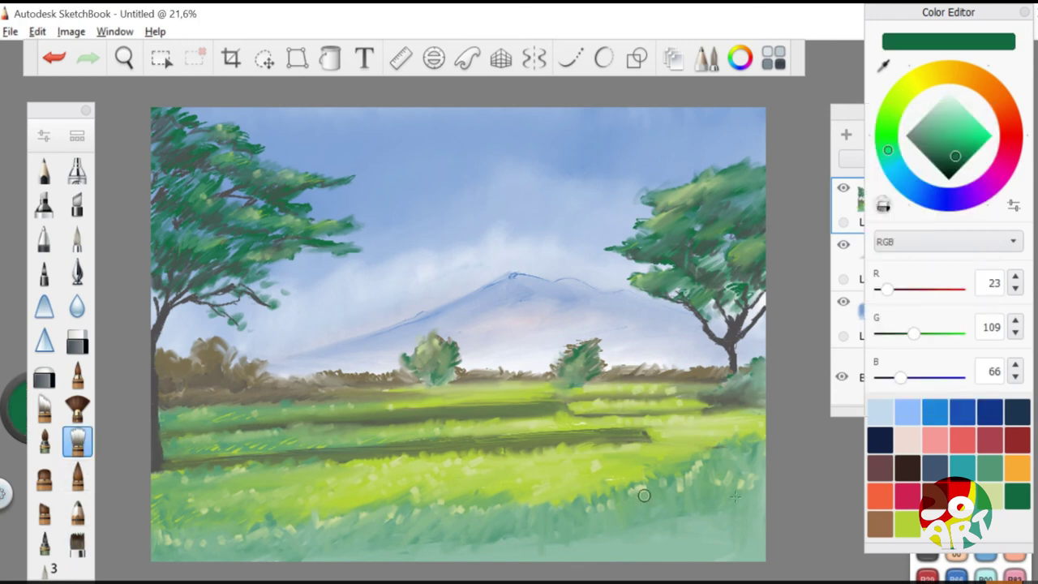
pyautogui.moveTo(659, 444)
pyautogui.mouseDown()
pyautogui.moveTo(760, 435)
pyautogui.moveTo(675, 443)
pyautogui.mouseUp()
pyautogui.click(927, 557)
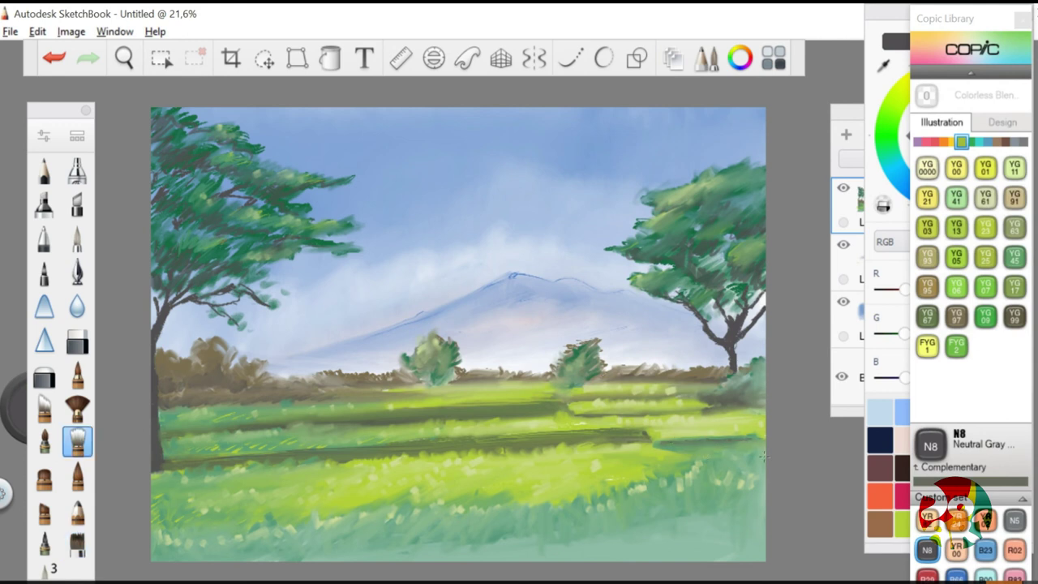
pyautogui.keyDown('alt'); pyautogui.click(584, 457); pyautogui.keyUp('alt')
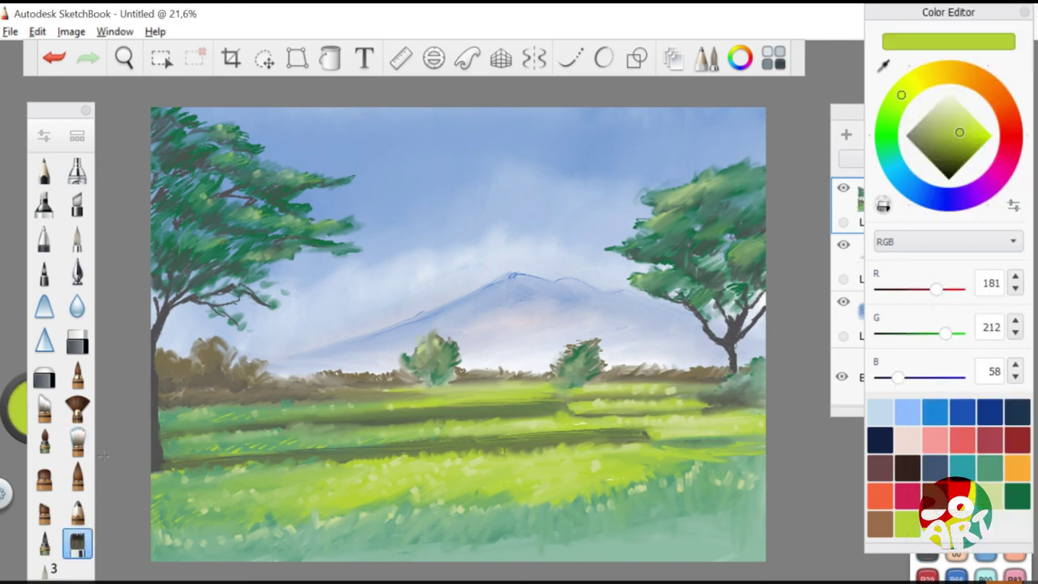
pyautogui.keyDown('alt'); pyautogui.click(697, 454); pyautogui.keyUp('alt')
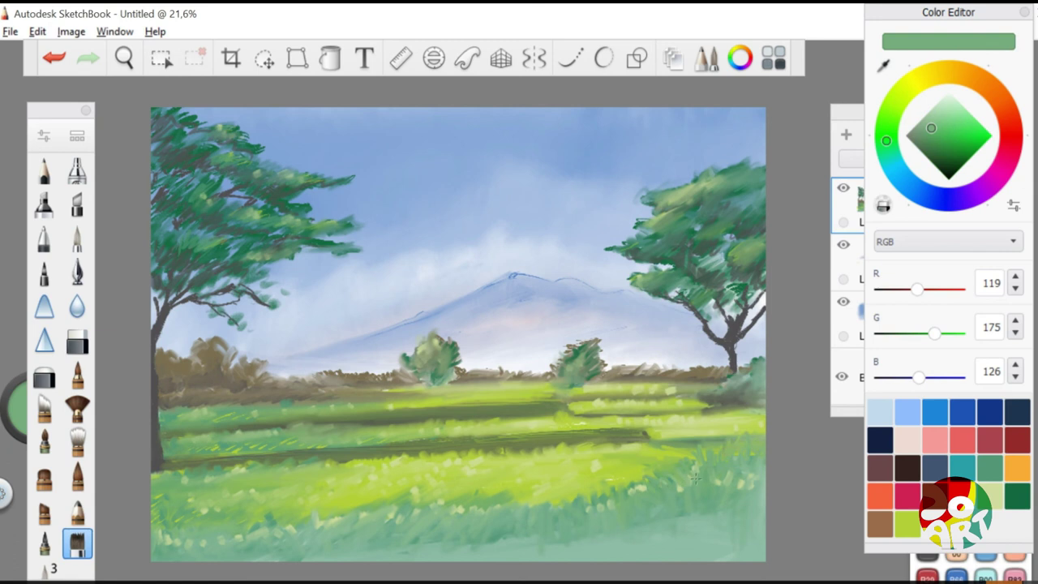
# Paint N8 Neutral Gray grass blades across the foreground and blend them into the green
pyautogui.click(927, 556)
pyautogui.moveTo(155, 558)
pyautogui.mouseDown()
pyautogui.moveTo(362, 559)
pyautogui.moveTo(697, 525)
pyautogui.moveTo(753, 503)
pyautogui.mouseUp()
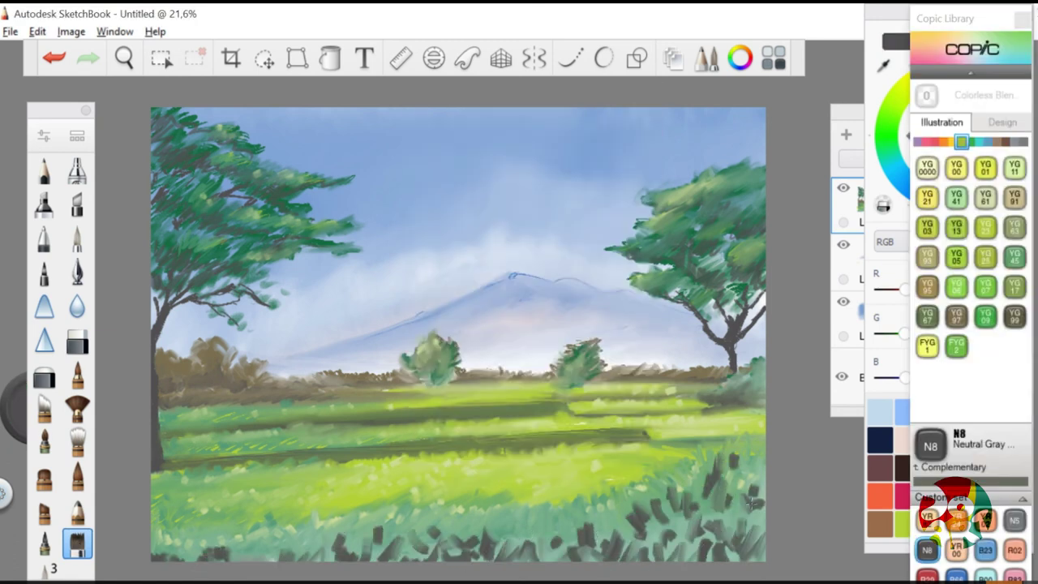
pyautogui.click(77, 442)
pyautogui.moveTo(154, 553); pyautogui.dragTo(275, 549)
pyautogui.moveTo(390, 554)
pyautogui.mouseDown()
pyautogui.moveTo(665, 535)
pyautogui.moveTo(438, 552)
pyautogui.moveTo(742, 519)
pyautogui.moveTo(754, 466)
pyautogui.moveTo(195, 560)
pyautogui.mouseUp()
pyautogui.moveTo(744, 560)
pyautogui.mouseDown()
pyautogui.moveTo(649, 551)
pyautogui.moveTo(720, 562)
pyautogui.mouseUp()
# Dab pale green and yellow-green (RGB 181, 212, 58) highlights along the upper edge of the foreground grass and blend them
pyautogui.keyDown('alt'); pyautogui.click(174, 533); pyautogui.keyUp('alt')
pyautogui.keyDown('alt'); pyautogui.click(175, 533); pyautogui.keyUp('alt')
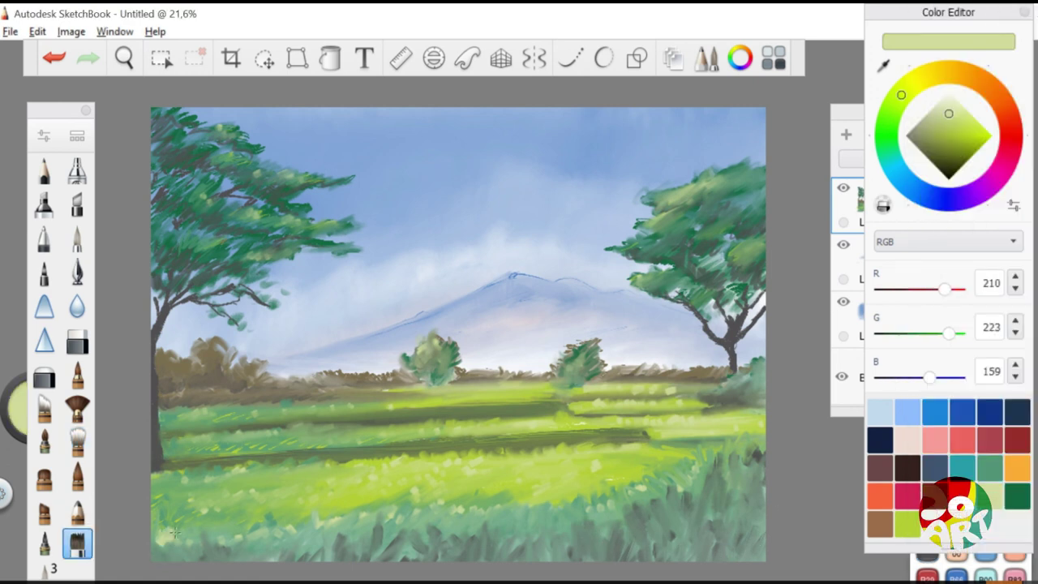
pyautogui.click(907, 523)
pyautogui.moveTo(340, 523)
pyautogui.mouseDown()
pyautogui.moveTo(653, 495)
pyautogui.moveTo(729, 454)
pyautogui.mouseUp()
pyautogui.click(77, 442)
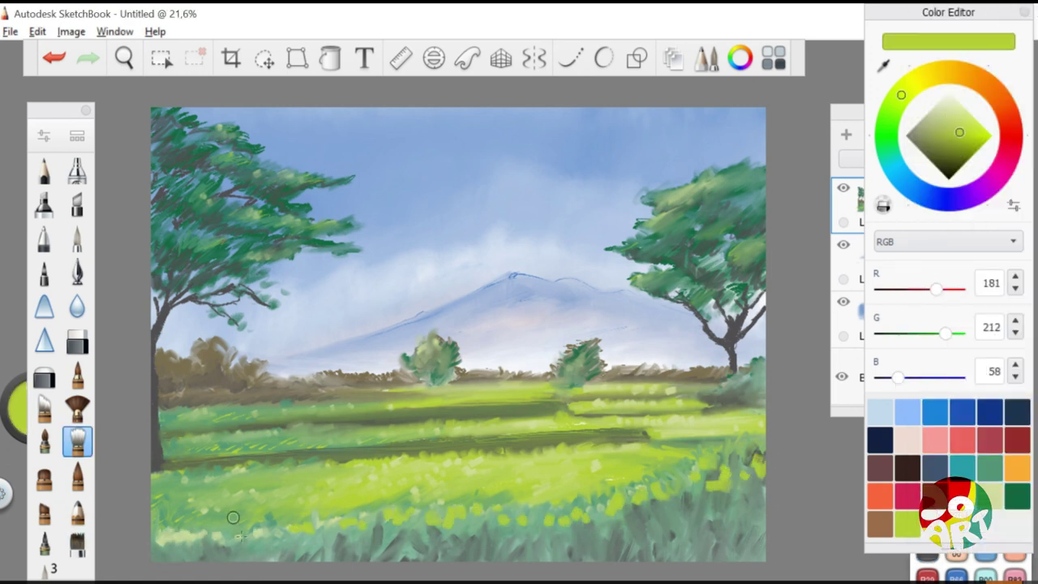
pyautogui.moveTo(360, 533)
pyautogui.mouseDown()
pyautogui.moveTo(502, 521)
pyautogui.moveTo(550, 530)
pyautogui.moveTo(642, 492)
pyautogui.moveTo(752, 479)
pyautogui.mouseUp()
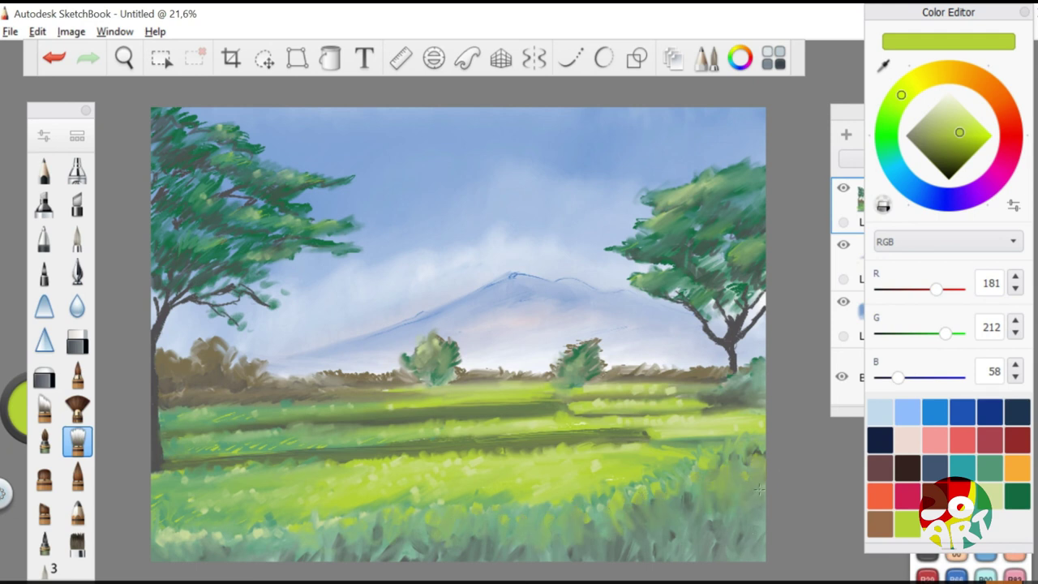
# Add pale green blade highlights (RGB 210, 223, 159) throughout the foreground grass and soften them
pyautogui.click(77, 543)
pyautogui.click(597, 187)
pyautogui.moveTo(558, 523)
pyautogui.mouseDown()
pyautogui.moveTo(681, 496)
pyautogui.moveTo(750, 466)
pyautogui.moveTo(759, 442)
pyautogui.mouseUp()
pyautogui.click(77, 442)
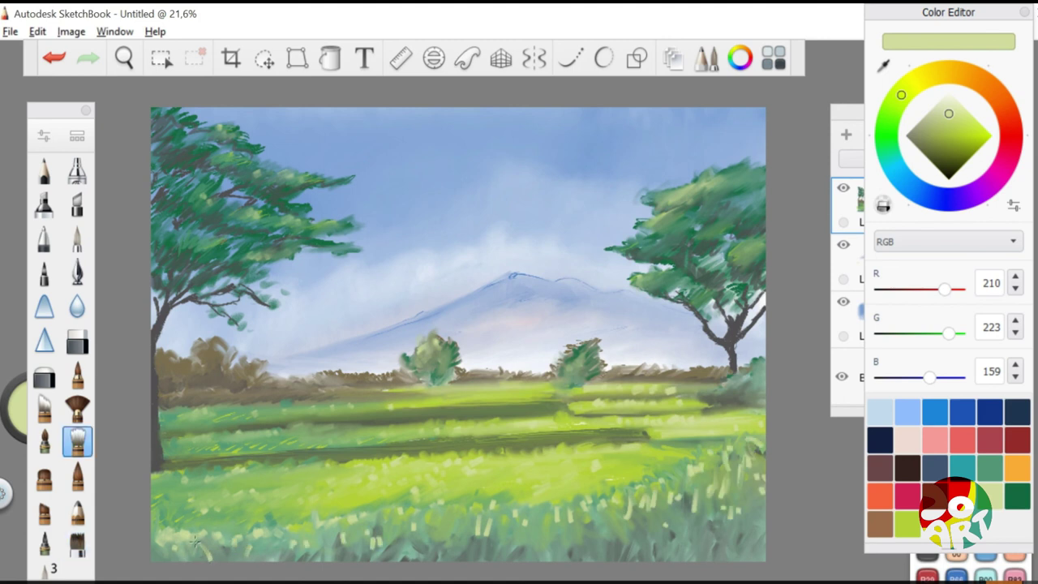
pyautogui.click(77, 541)
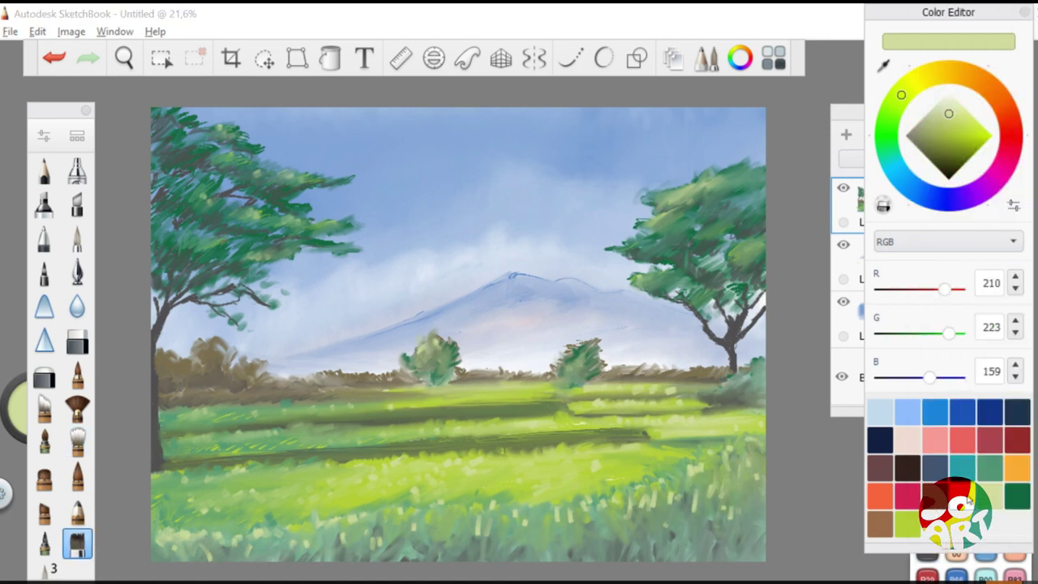
# Paint white highlights on both tree trunks and white clouds between the left tree and the mountain
pyautogui.click(44, 509)
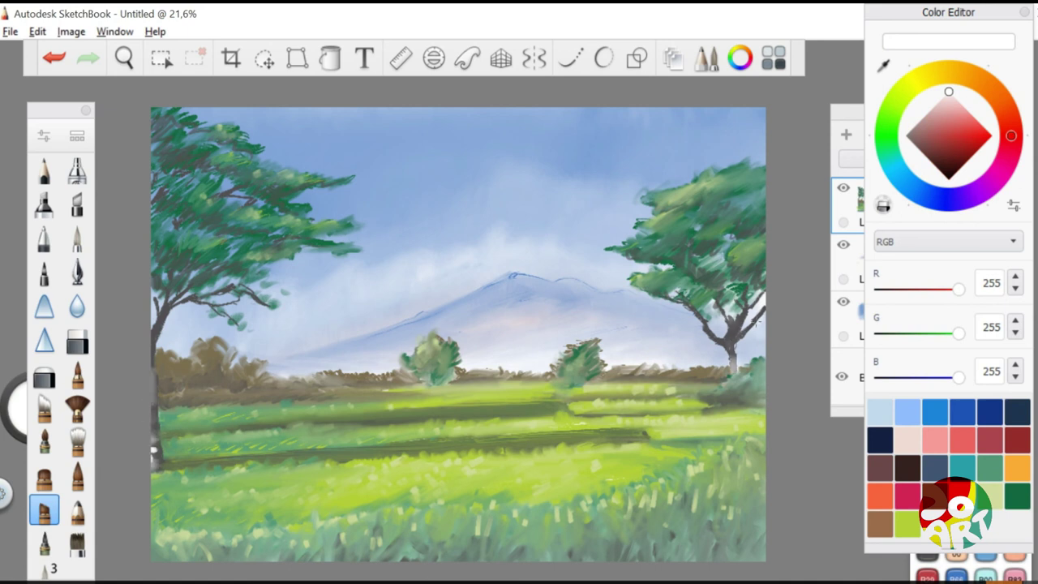
pyautogui.moveTo(335, 327)
pyautogui.mouseDown()
pyautogui.moveTo(382, 308)
pyautogui.moveTo(312, 326)
pyautogui.moveTo(267, 292)
pyautogui.moveTo(307, 321)
pyautogui.moveTo(325, 280)
pyautogui.moveTo(393, 304)
pyautogui.mouseUp()
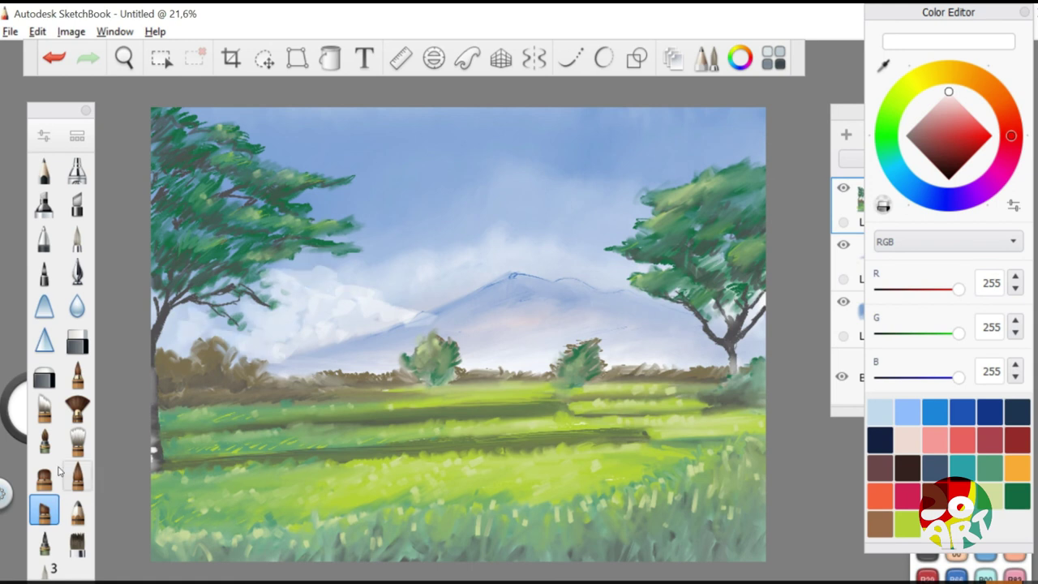
# Check the cloud's layer by toggling Layer3, and erase the white cloud overlapping the mountain's left slope on Layer3
pyautogui.hotkey('ctrl', 'l')
pyautogui.press('e')
pyautogui.click(884, 325)
pyautogui.press('e')
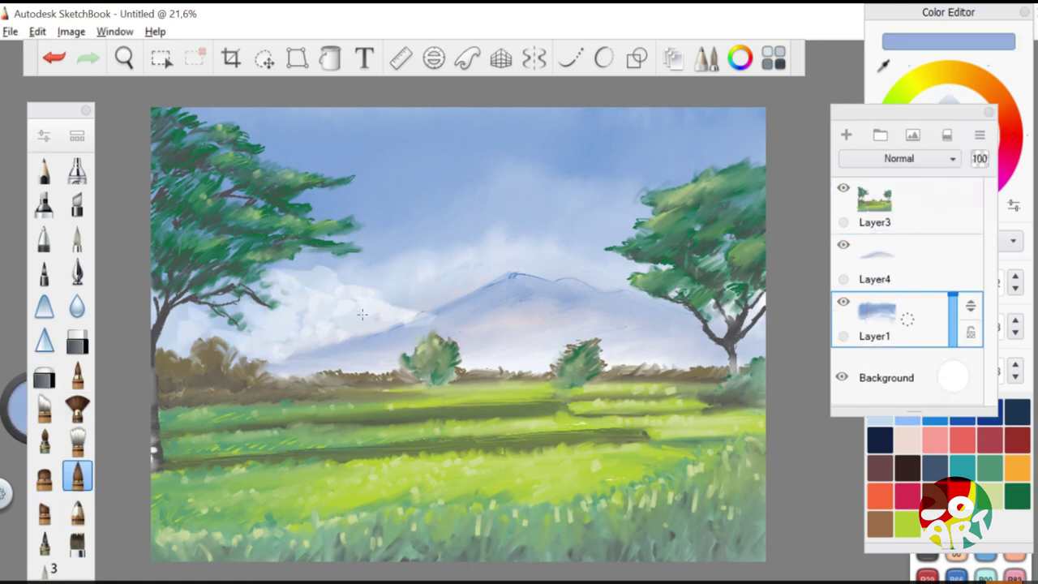
pyautogui.click(844, 188)
pyautogui.click(843, 188)
pyautogui.click(874, 205)
pyautogui.press('e')
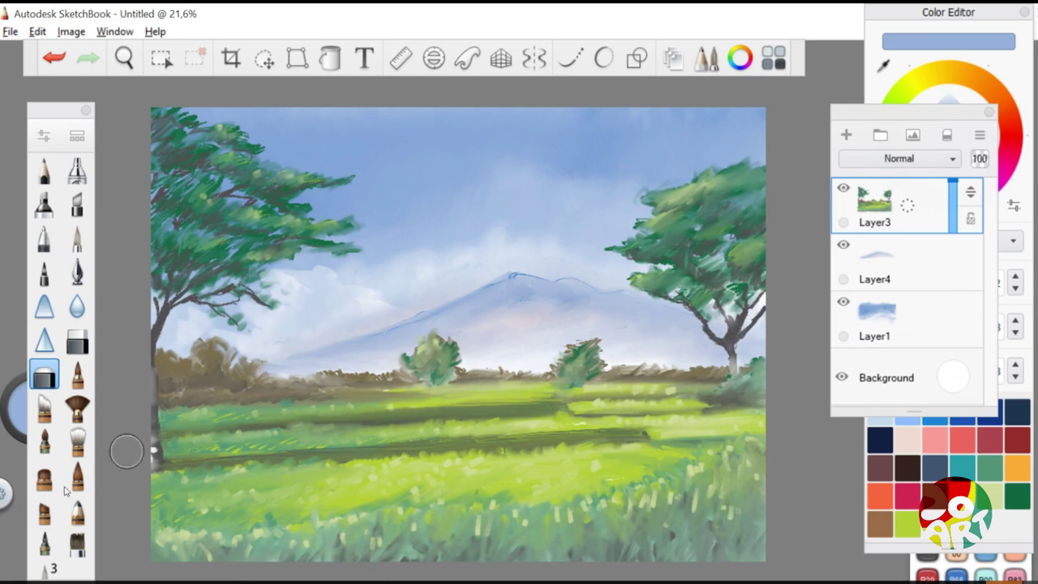
# Blend the foreground grass and brighten the two middle bushes with white highlights and yellow-green (RGB 181, 212, 58) around their bases
pyautogui.click(78, 440)
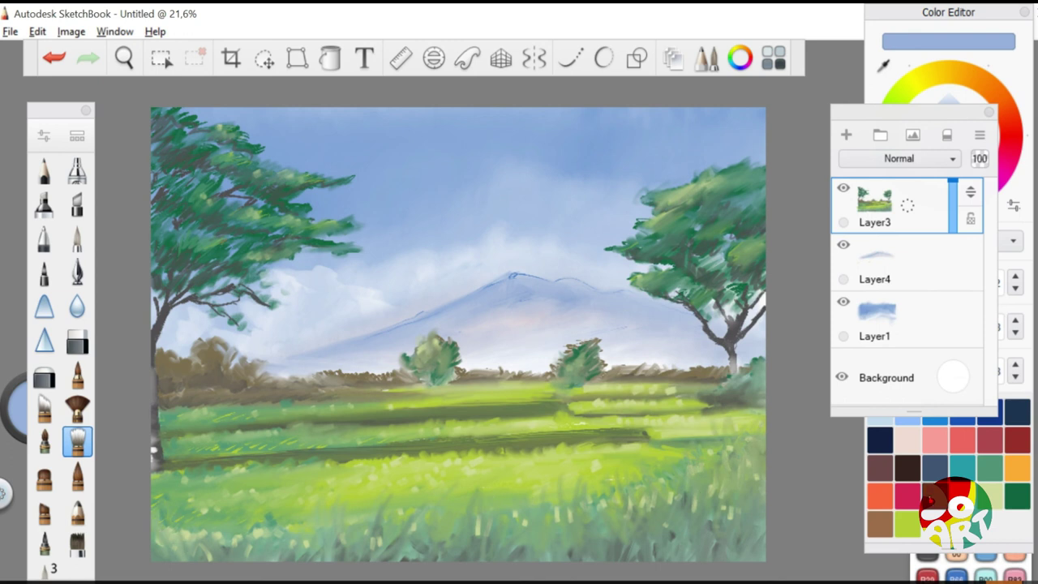
pyautogui.keyDown('alt'); pyautogui.click(430, 351); pyautogui.keyUp('alt')
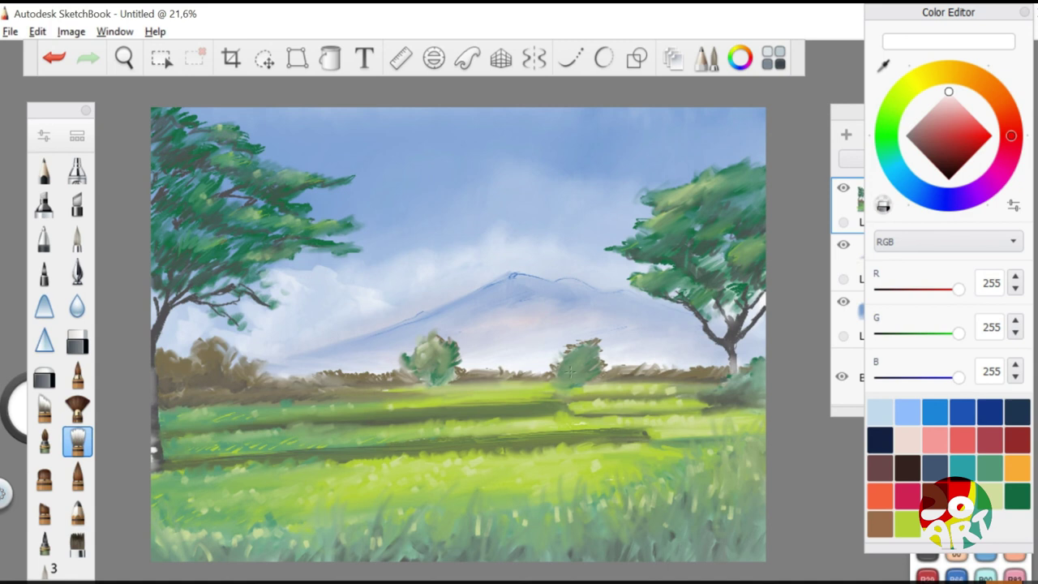
pyautogui.keyDown('alt'); pyautogui.click(543, 391); pyautogui.keyUp('alt')
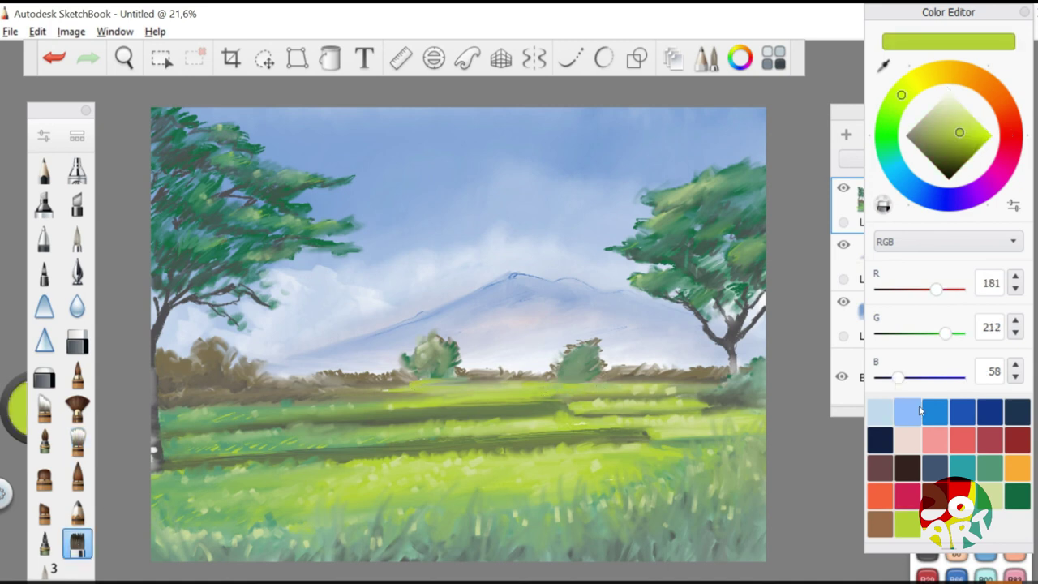